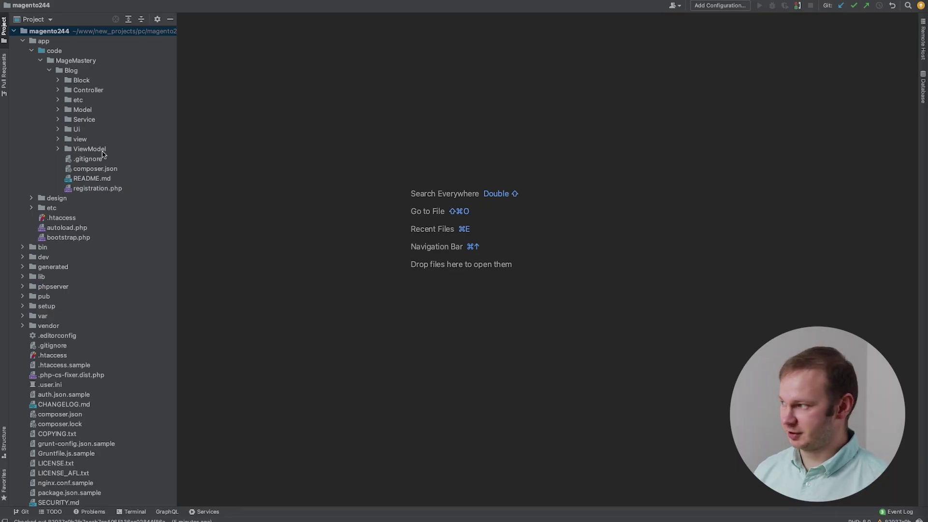
Navigate Blog > view > frontend > templates in the Project tree and open posts.phtml.
{"action": "left_click", "coordinate": [104, 152]}
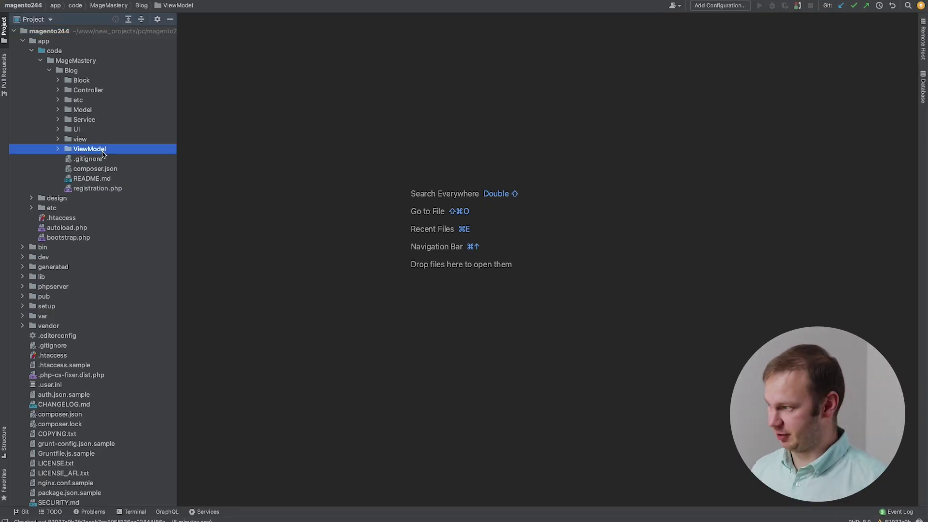
{"action": "key", "text": "Up"}
{"action": "key", "text": "Right"}
{"action": "key", "text": "Right"}
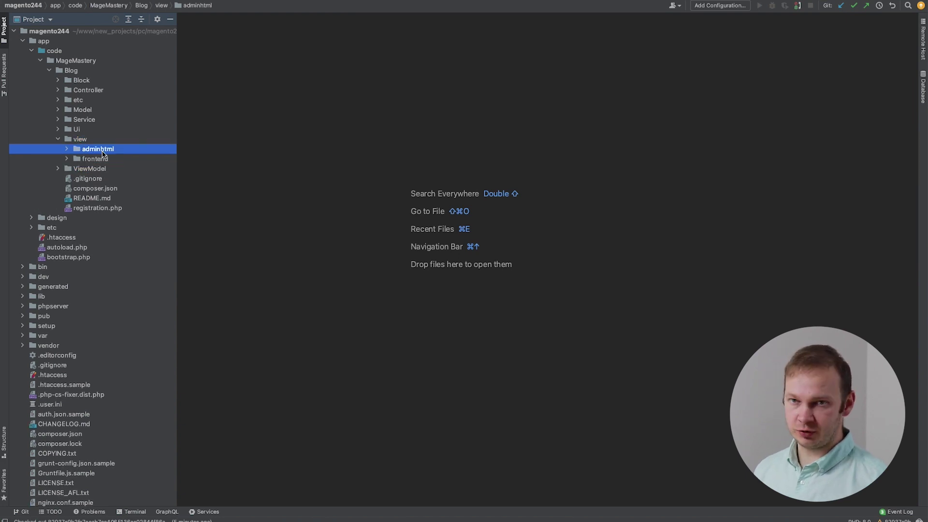
{"action": "key", "text": "Down"}
{"action": "key", "text": "Right"}
{"action": "key", "text": "Down"}
{"action": "key", "text": "Down"}
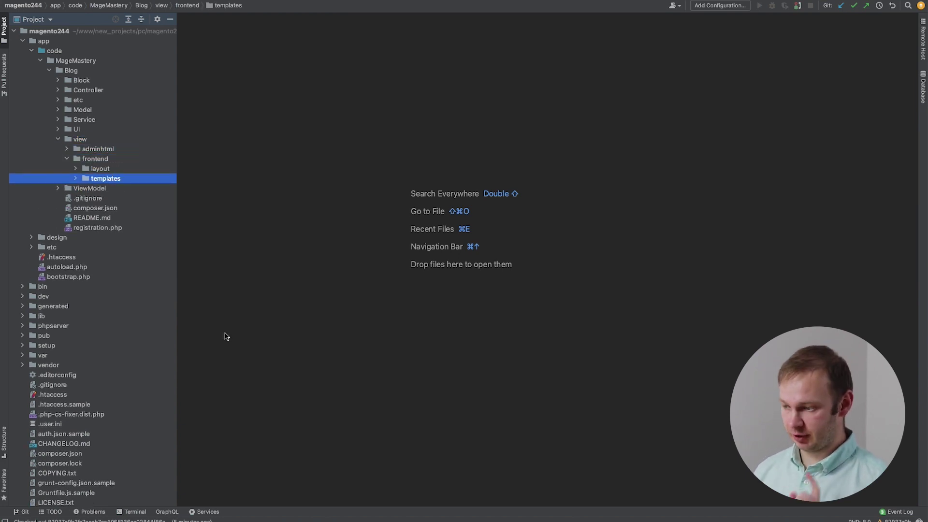
{"action": "key", "text": "Right"}
{"action": "key", "text": "Down"}
{"action": "key", "text": "Return"}
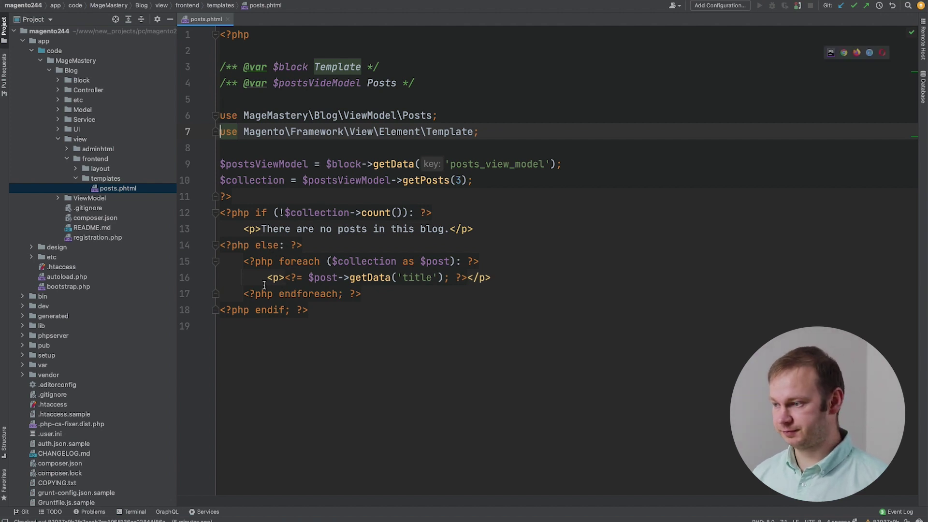
Switch to the blog index layout XML via Recent Files.
{"action": "key", "text": "ctrl+e"}
{"action": "key", "text": "Return"}
Start a new <block class=...> tag inside the posts block of magemastery_blog_index_index.xml.
{"action": "key", "text": "Down"}
{"action": "key", "text": "Return"}
{"action": "type", "text": "<"}
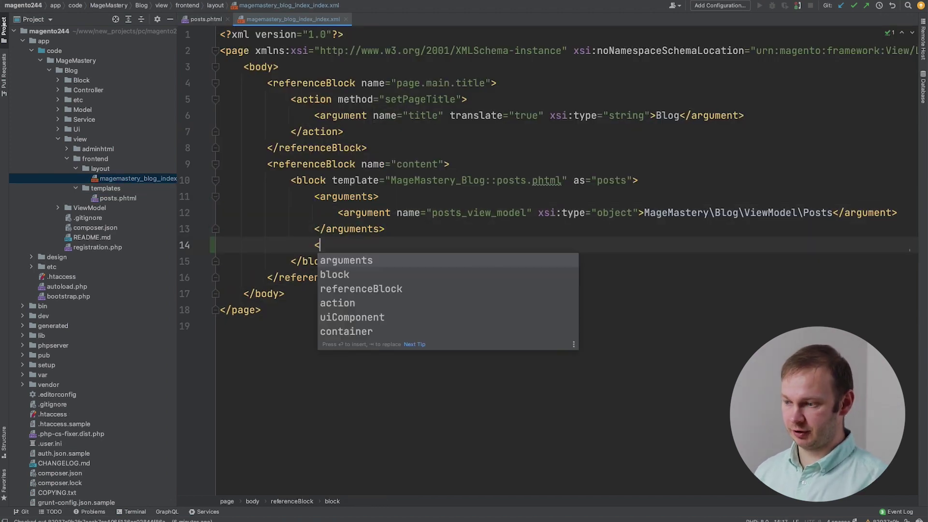
{"action": "type", "text": "block"}
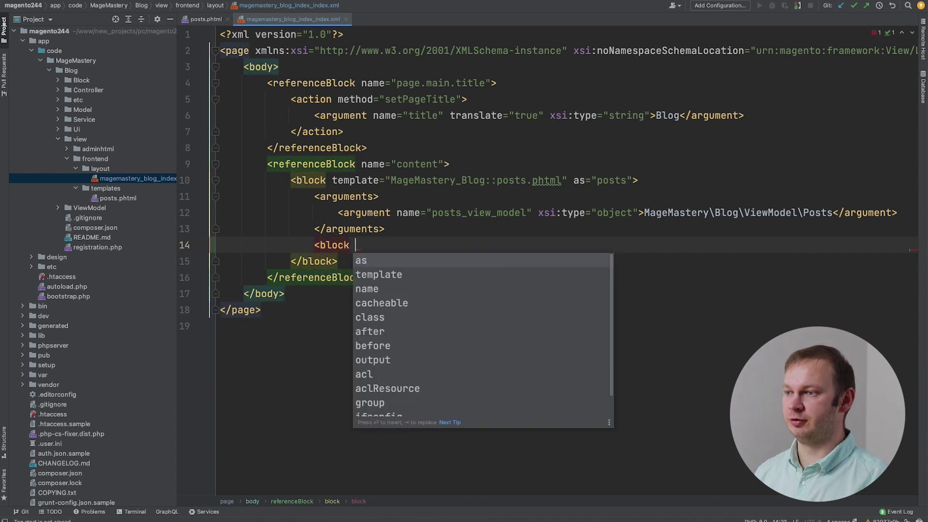
{"action": "left_click", "coordinate": [564, 180]}
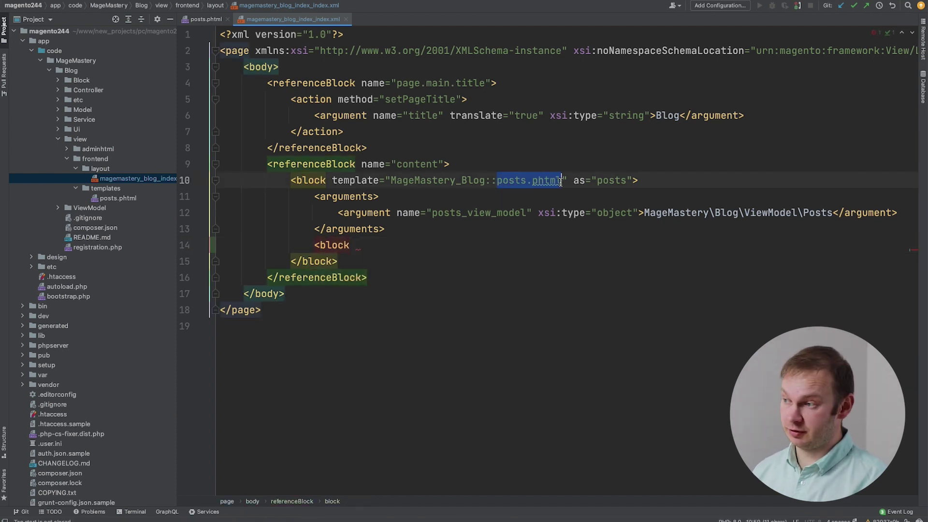
{"action": "left_click", "coordinate": [408, 246]}
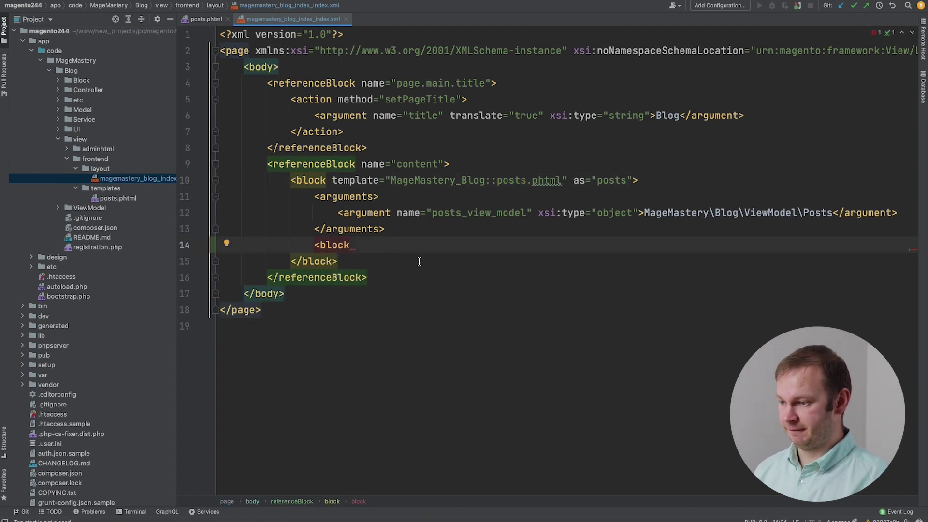
{"action": "type", "text": "cl"}
{"action": "key", "text": "Return"}
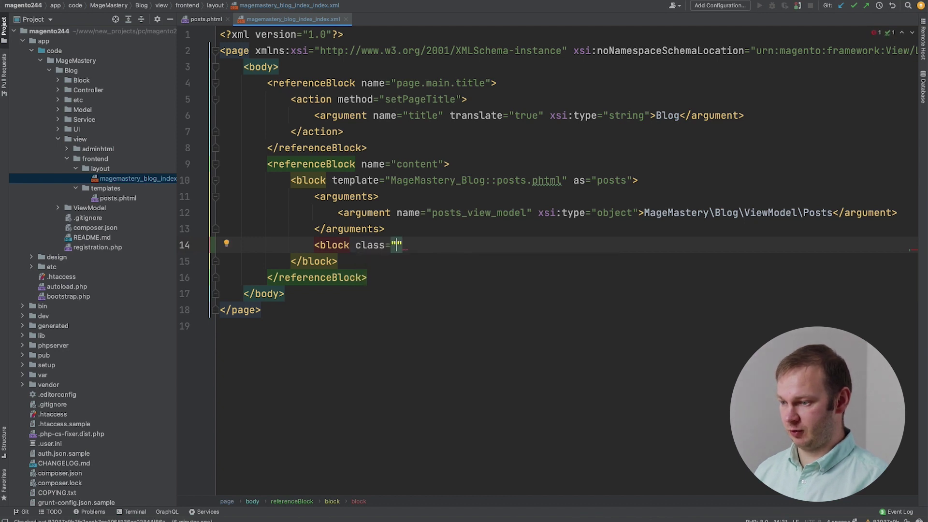
{"action": "type", "text": "Magento\\"}
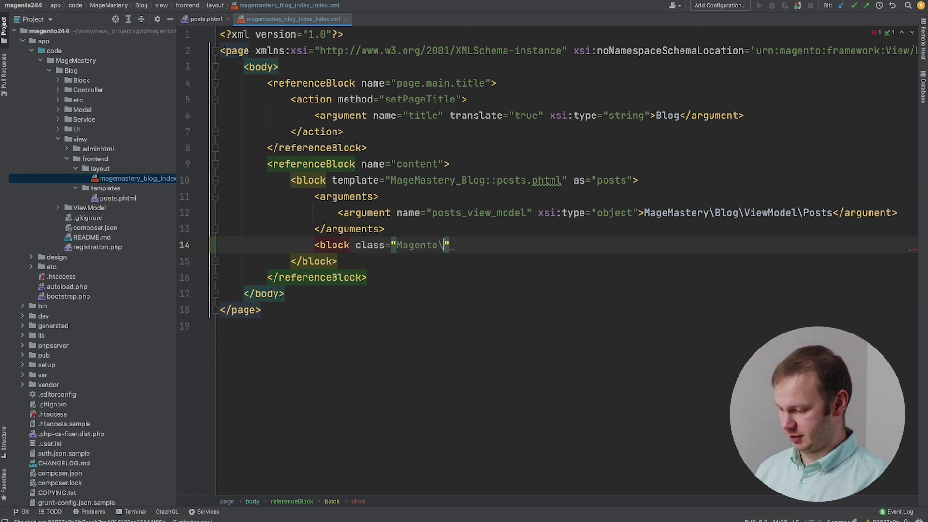
{"action": "type", "text": "Theme\\Block\\"}
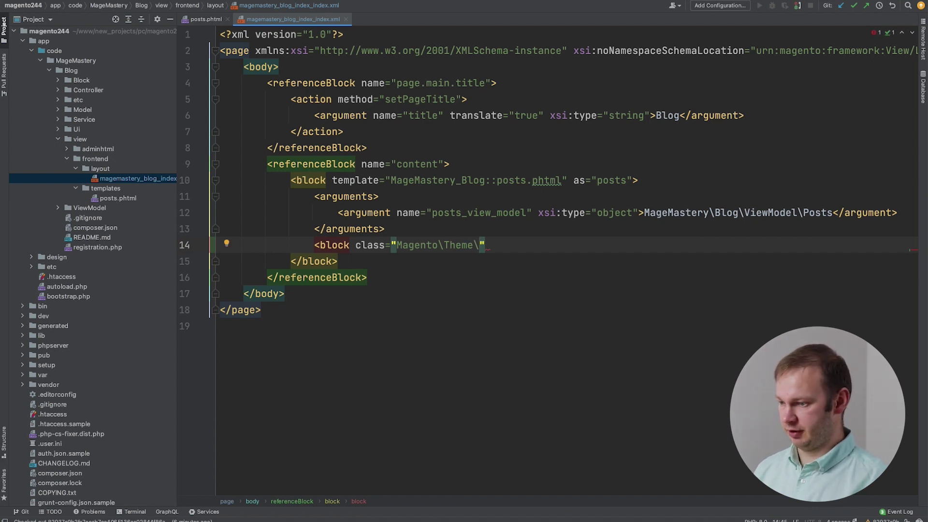
{"action": "type", "text": "Html\\Pager"}
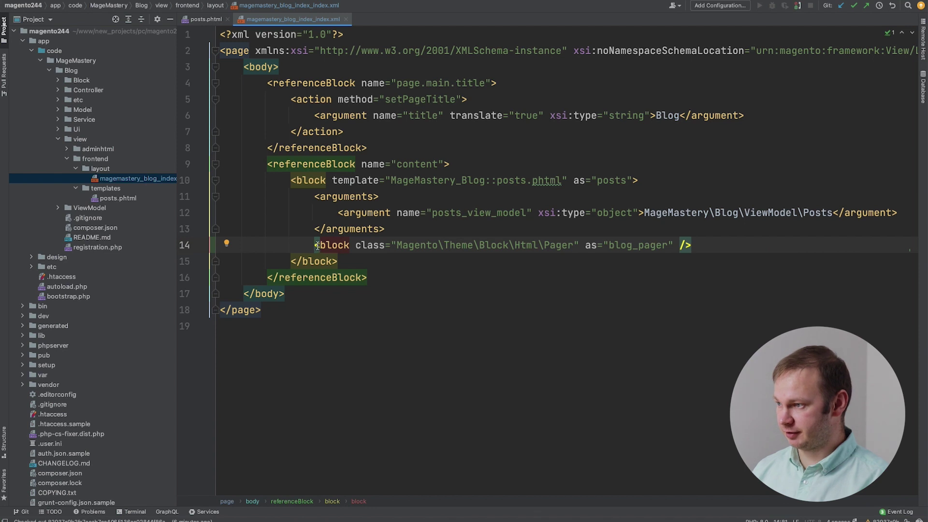
Review the Magento\Theme\Block\Html\Pager class and blog_pager alias, then reopen posts.phtml.
{"action": "left_click", "coordinate": [455, 248]}
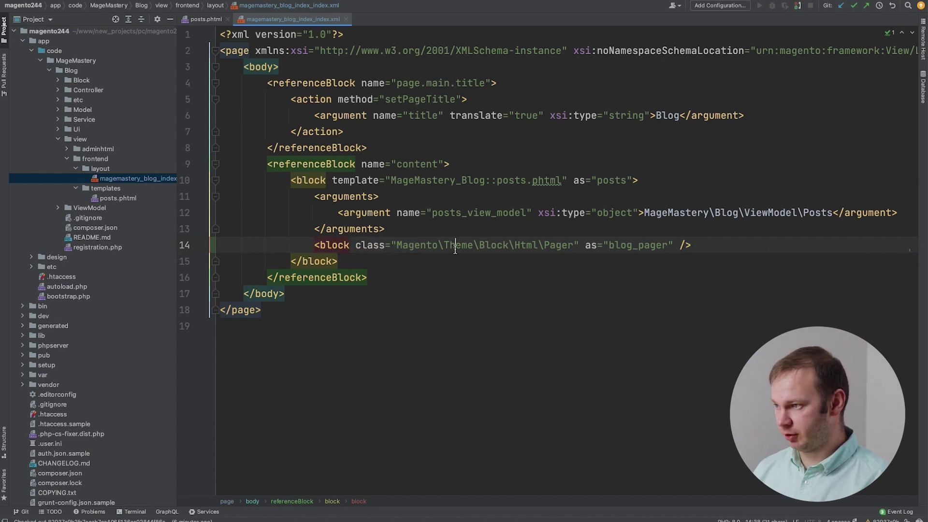
{"action": "double_click", "coordinate": [557, 245]}
{"action": "left_click", "coordinate": [631, 248]}
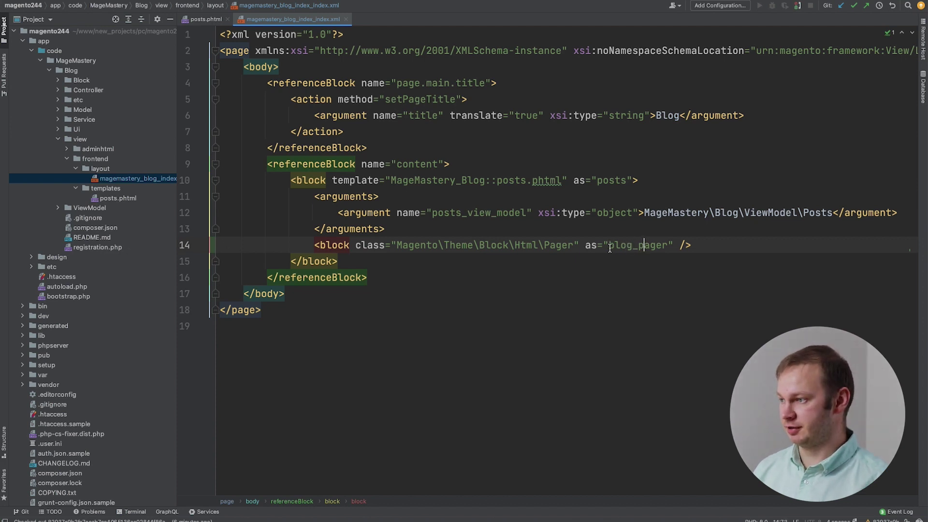
{"action": "left_click_drag", "start_coordinate": [609, 247], "coordinate": [668, 247]}
{"action": "double_click", "coordinate": [137, 199]}
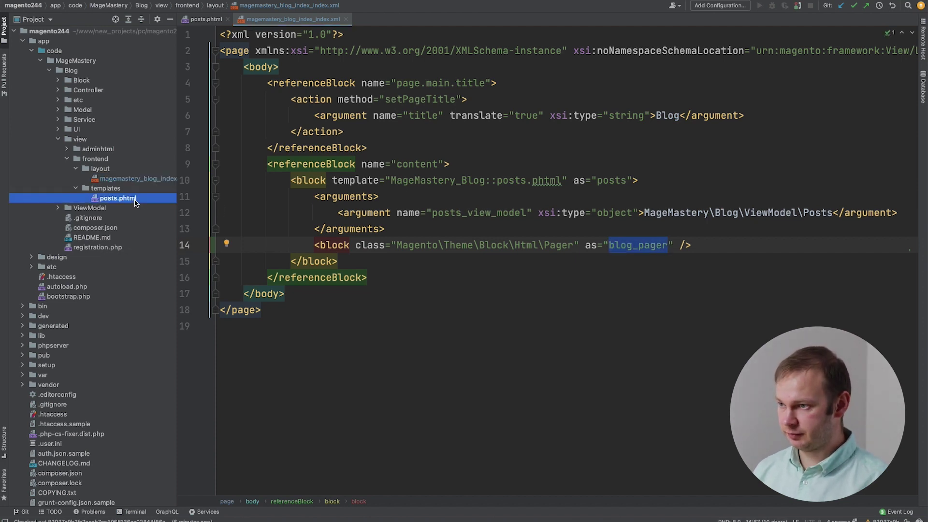
{"action": "left_click", "coordinate": [252, 181]}
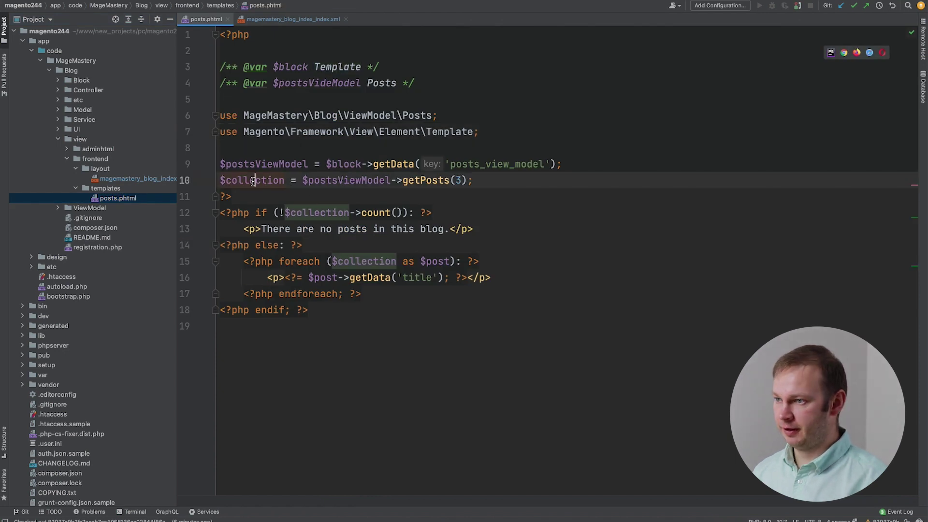
Add $pagerBlock = $block->getChildBlock('blog_pager'); after the collection line.
{"action": "key", "text": "End"}
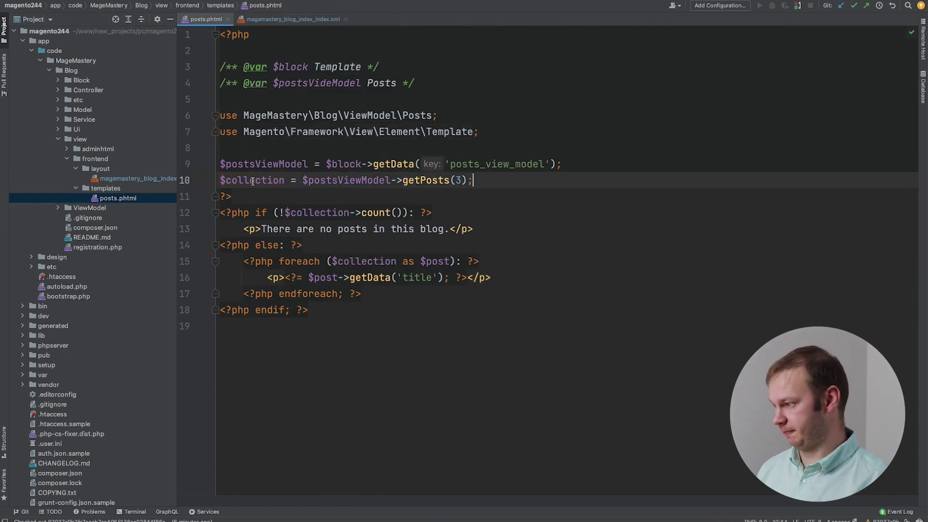
{"action": "key", "text": "Return"}
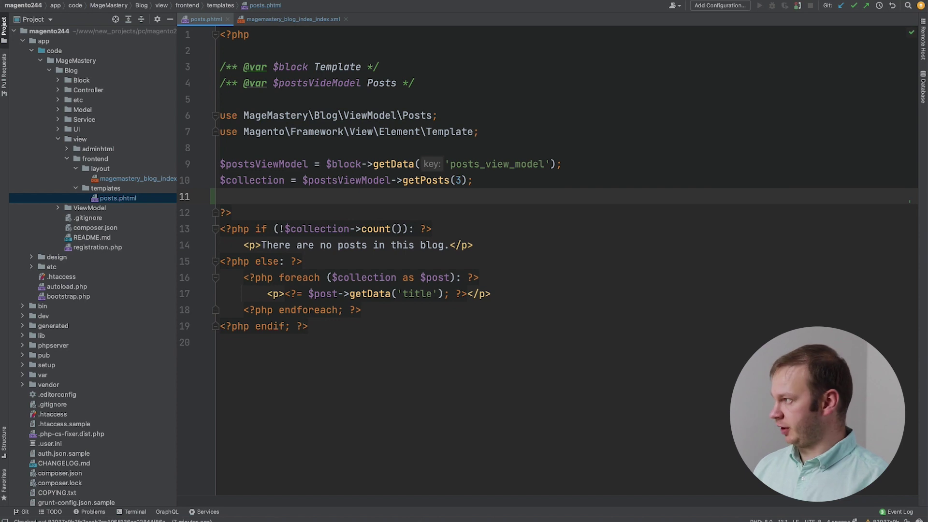
{"action": "type", "text": "$"}
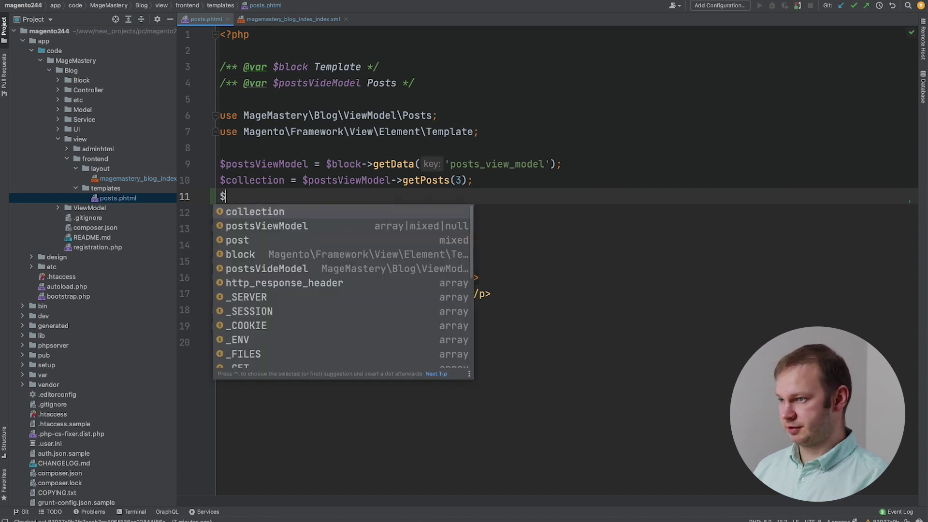
{"action": "type", "text": "pagerBloc"}
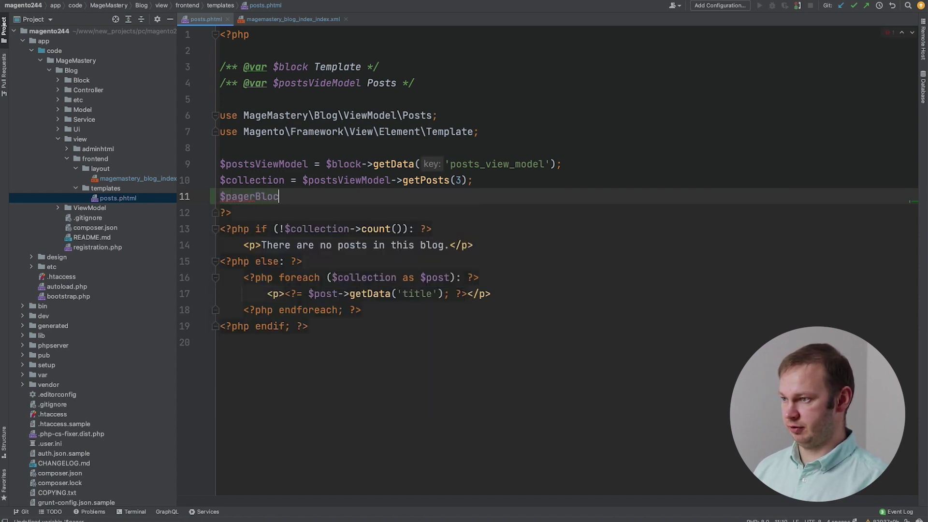
{"action": "type", "text": "k -"}
{"action": "type", "text": "$"}
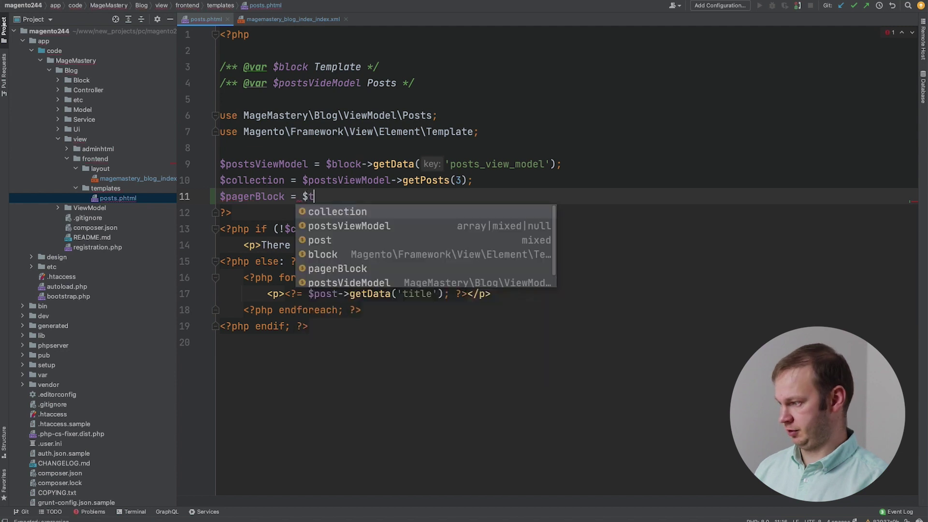
{"action": "type", "text": "thi"}
{"action": "key", "text": "BackSpace"}
{"action": "key", "text": "BackSpace"}
{"action": "key", "text": "BackSpace"}
{"action": "key", "text": "BackSpace"}
{"action": "key", "text": "BackSpace"}
{"action": "type", "text": "$bl"}
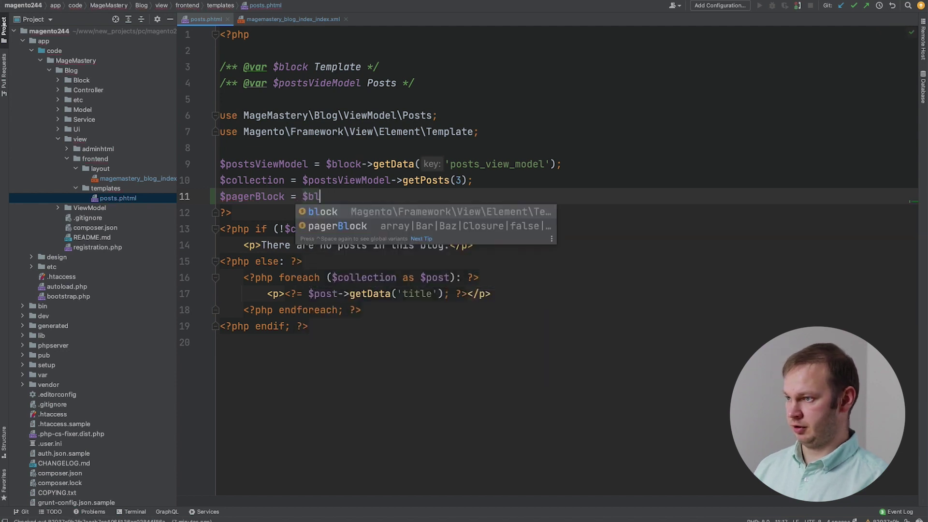
{"action": "type", "text": "ock->get"}
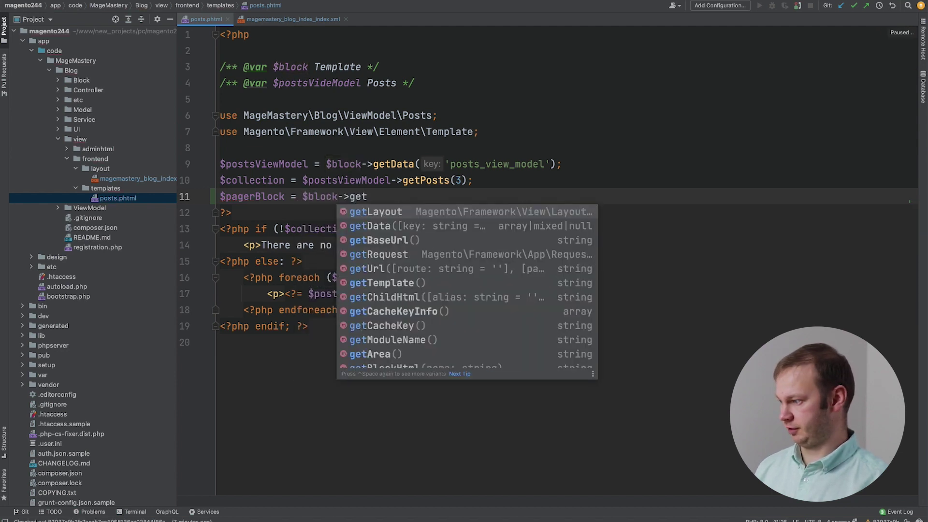
{"action": "type", "text": "ChildB"}
{"action": "key", "text": "Return"}
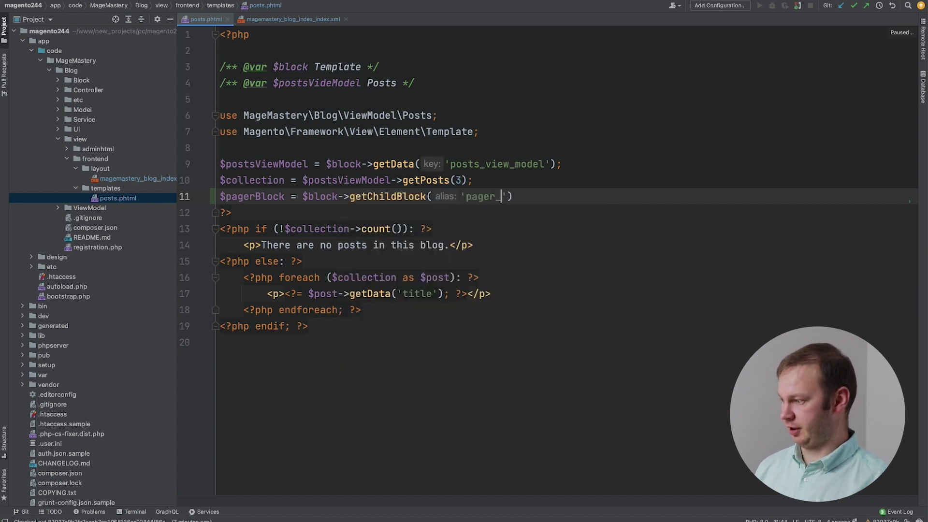
{"action": "key", "text": "alt+shift+Left"}
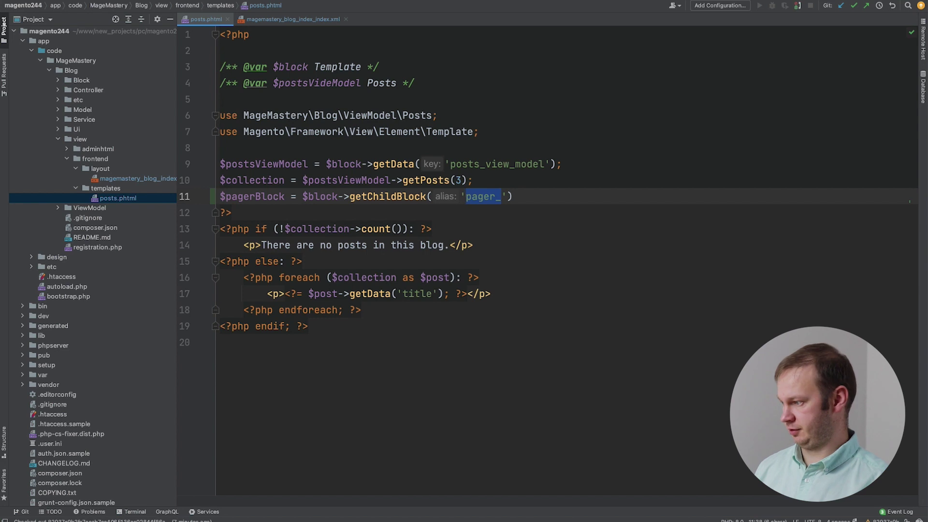
{"action": "type", "text": "blog_pages"}
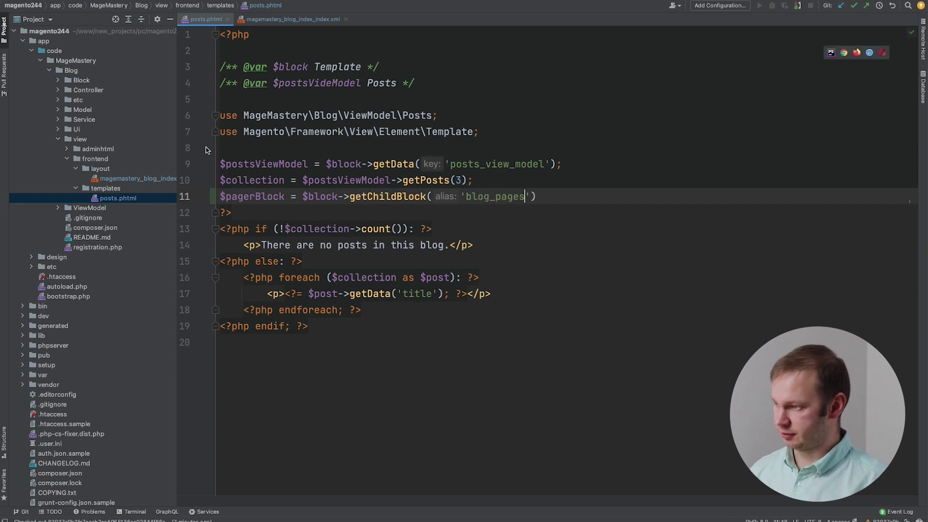
Verify the blog_pager alias against the layout XML and move to the endforeach line.
{"action": "left_click", "coordinate": [289, 19]}
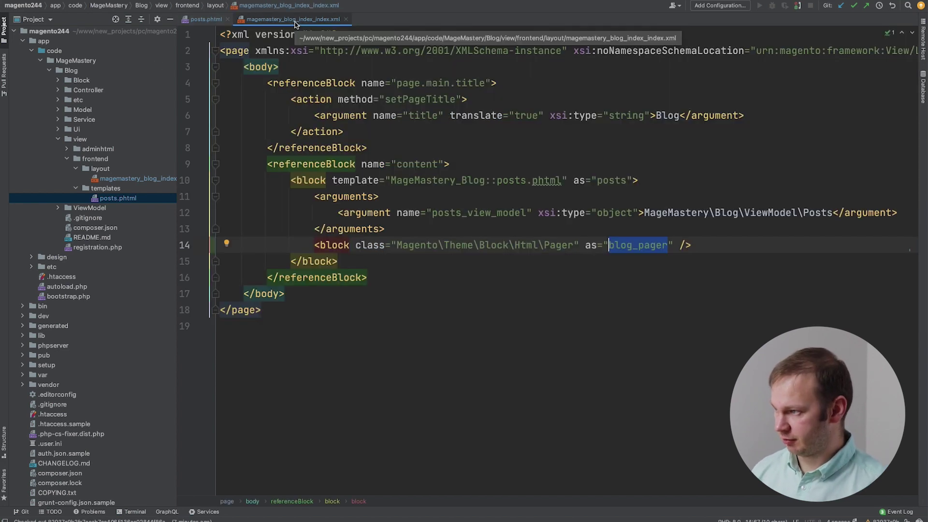
{"action": "left_click", "coordinate": [218, 25]}
{"action": "left_click", "coordinate": [554, 197]}
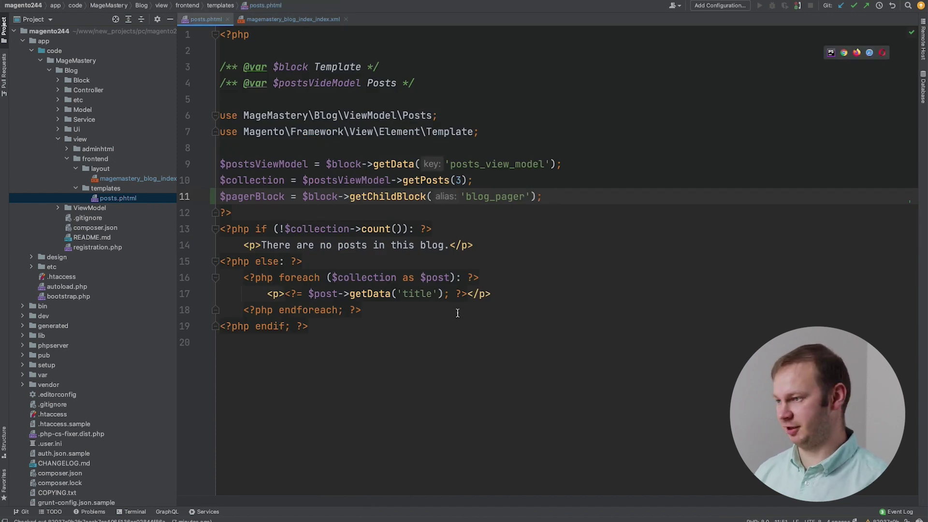
{"action": "left_click", "coordinate": [414, 310]}
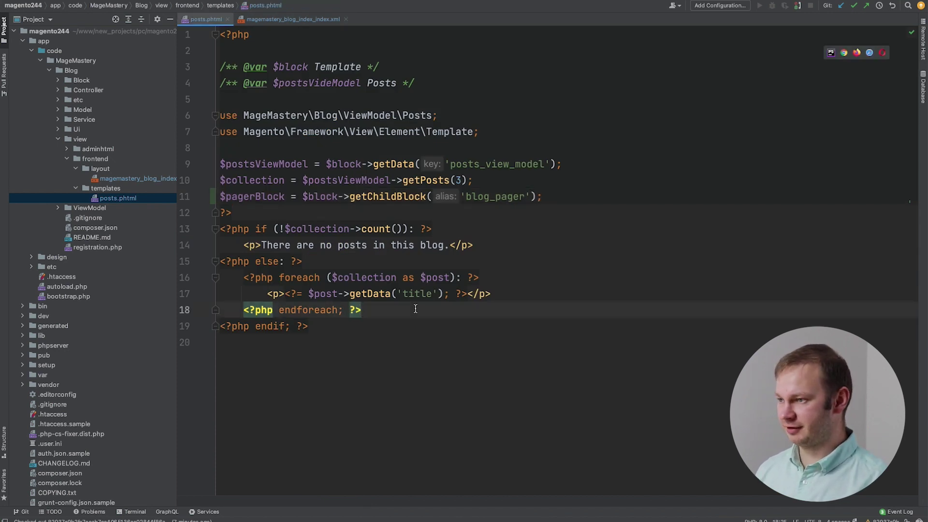
Wrap an if ($pagerBlock): ... endif; block after the posts loop.
{"action": "key", "text": "Return"}
{"action": "type", "text": "<"}
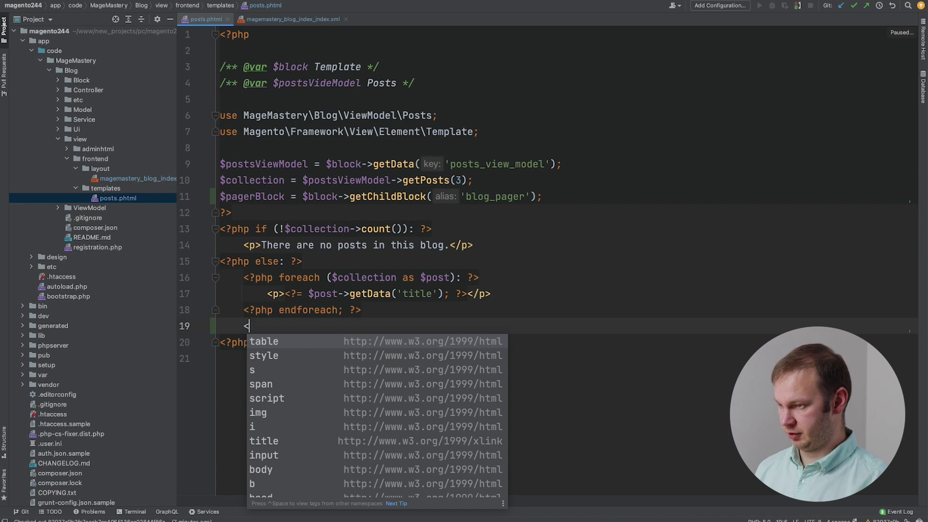
{"action": "type", "text": "?php if ("}
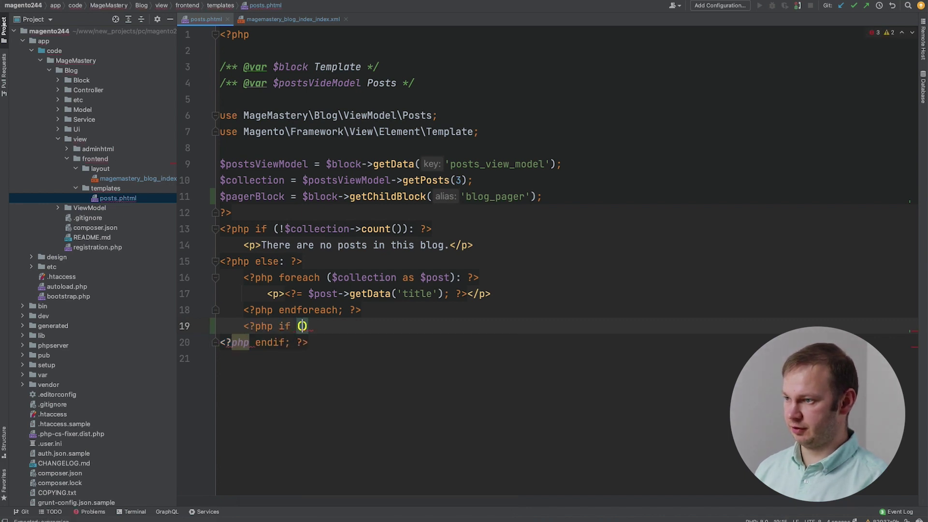
{"action": "type", "text": "$page"}
{"action": "key", "text": "Return"}
{"action": "type", "text": "): "}
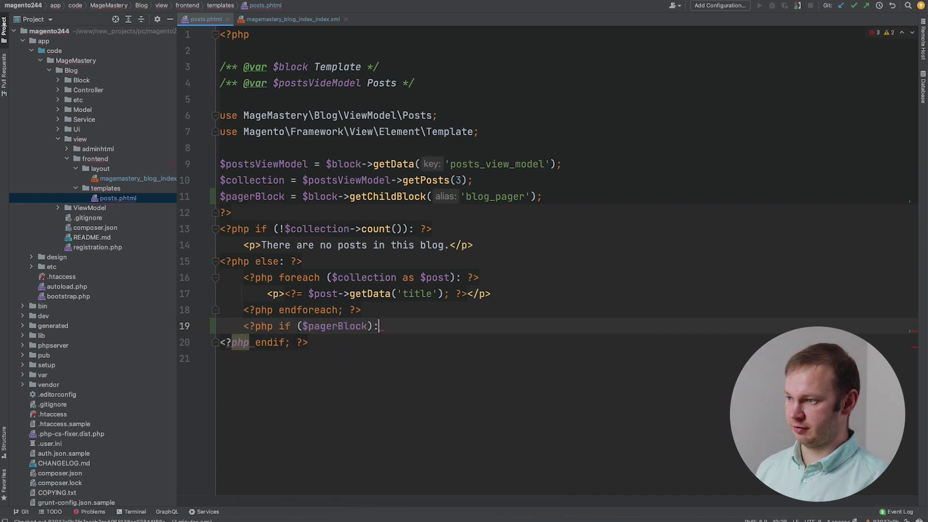
{"action": "type", "text": "?>"}
{"action": "key", "text": "Return"}
{"action": "key", "text": "Return"}
{"action": "type", "text": "<"}
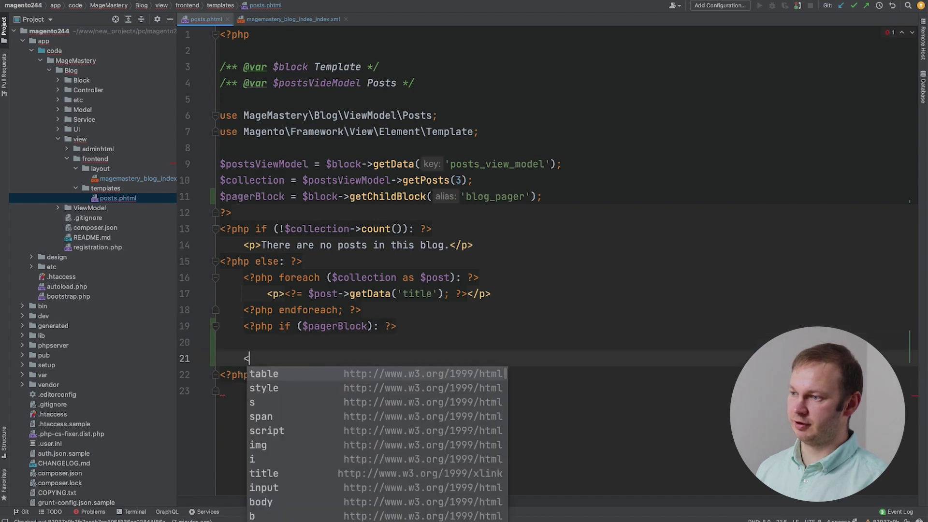
{"action": "type", "text": "?php endif;"}
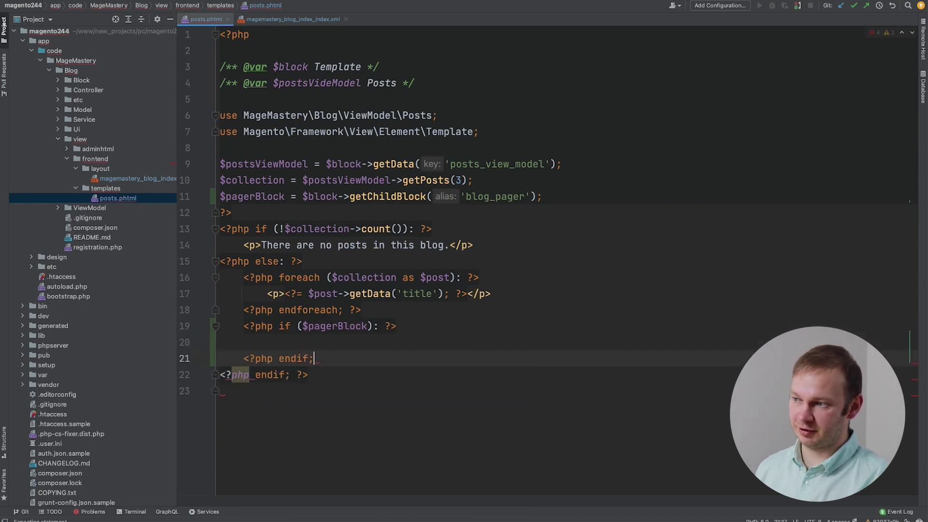
{"action": "type", "text": "?>"}
{"action": "key", "text": "ctrl+alt+l"}
{"action": "key", "text": "Up"}
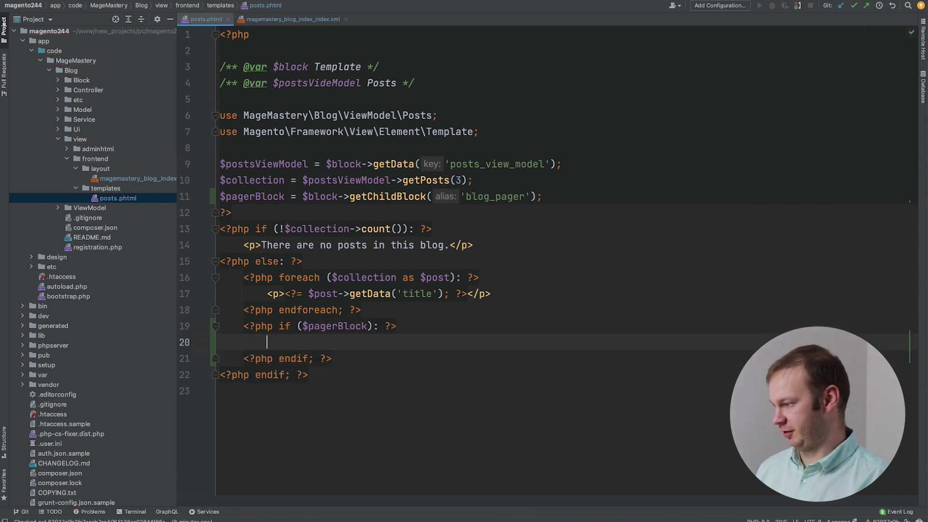
{"action": "type", "text": "<="}
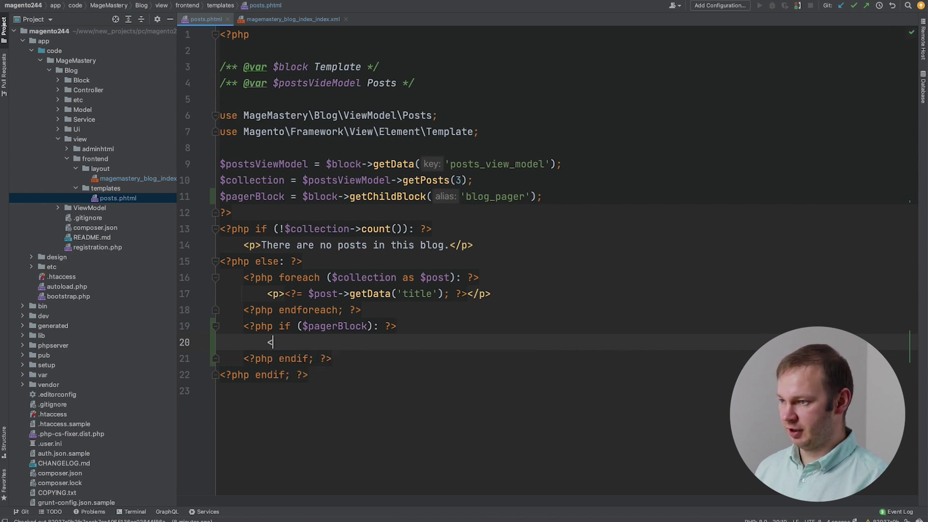
{"action": "type", "text": "?"}
Echo $postsViewModel->getPager($collection, $pagerBlock) inside the condition.
{"action": "key", "text": "BackSpace"}
{"action": "type", "text": "= $"}
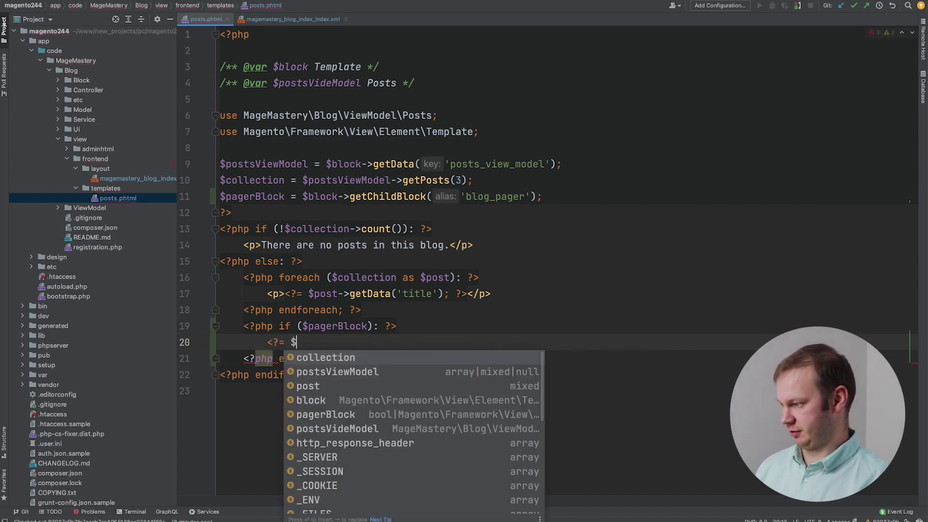
{"action": "type", "text": "pos"}
{"action": "key", "text": "Return"}
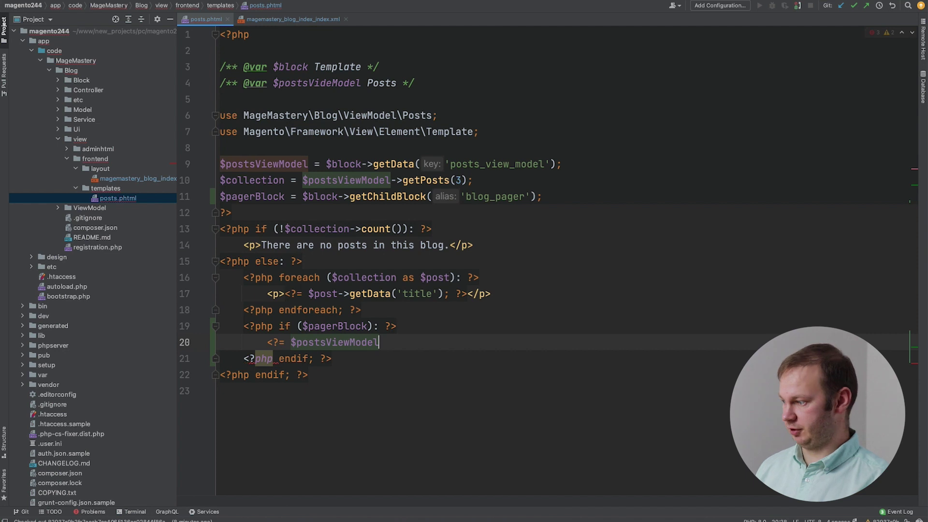
{"action": "type", "text": "->getPager("}
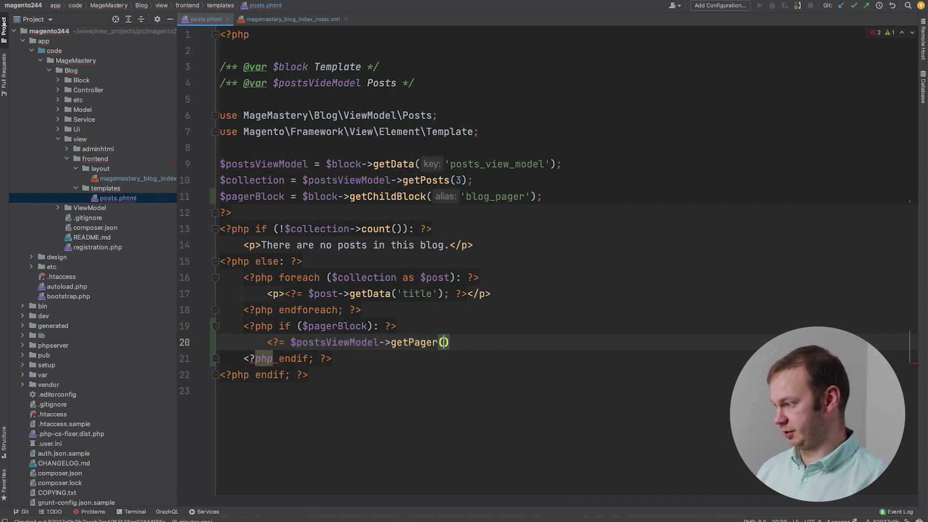
{"action": "type", "text": "$collecti"}
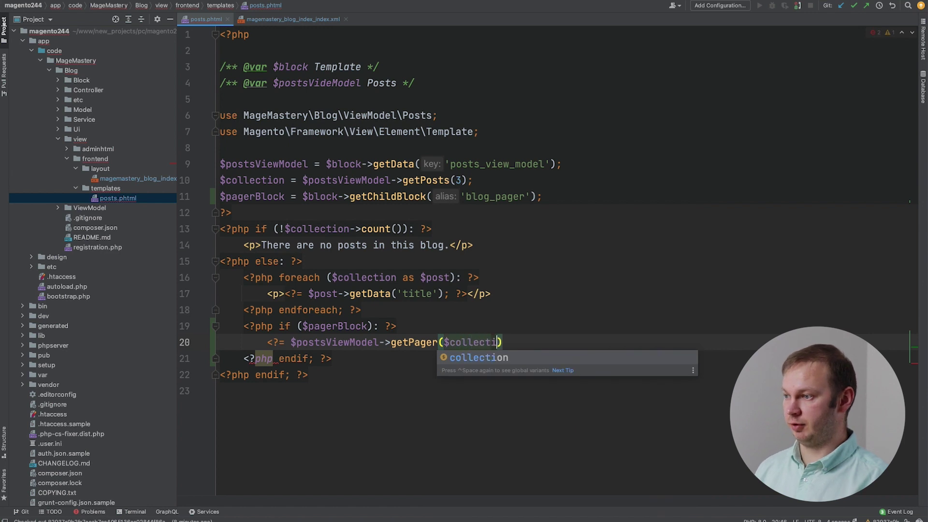
{"action": "key", "text": "Return"}
{"action": "type", "text": ", $"}
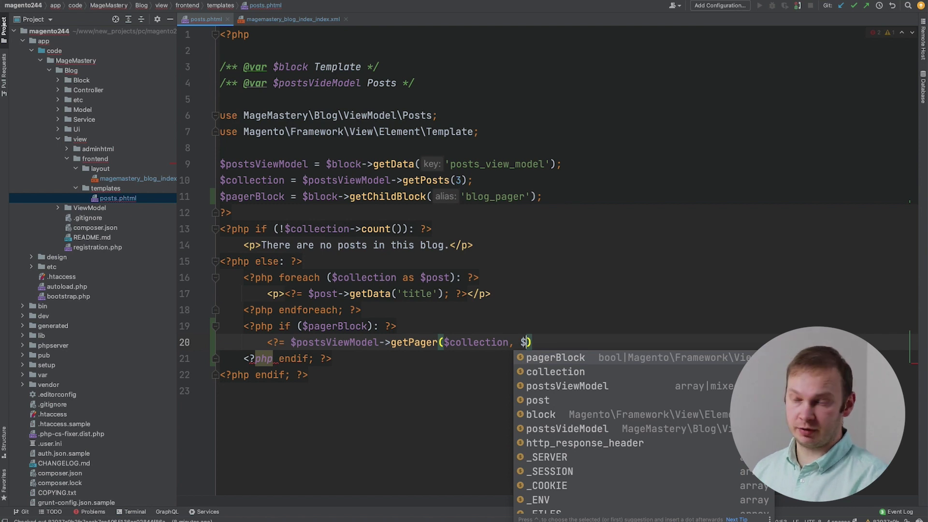
{"action": "type", "text": "pagerB"}
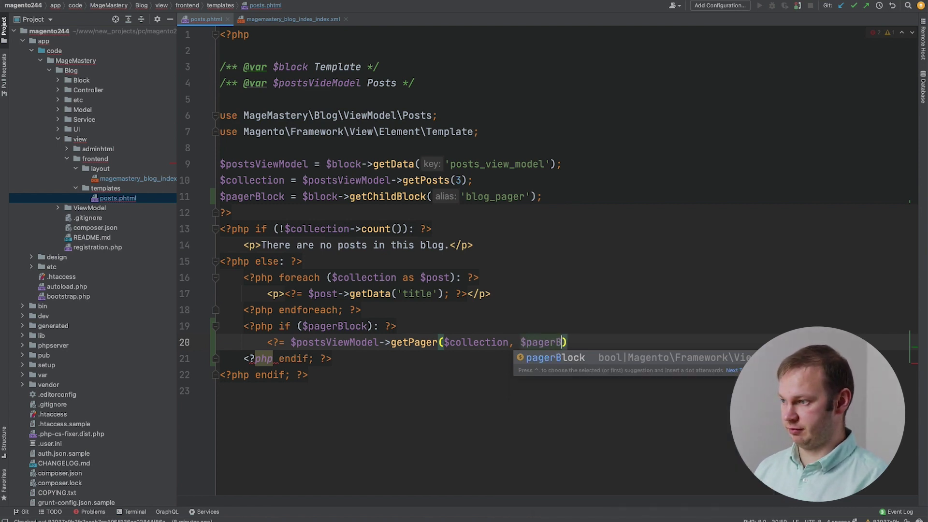
{"action": "key", "text": "Return"}
{"action": "type", "text": "); "}
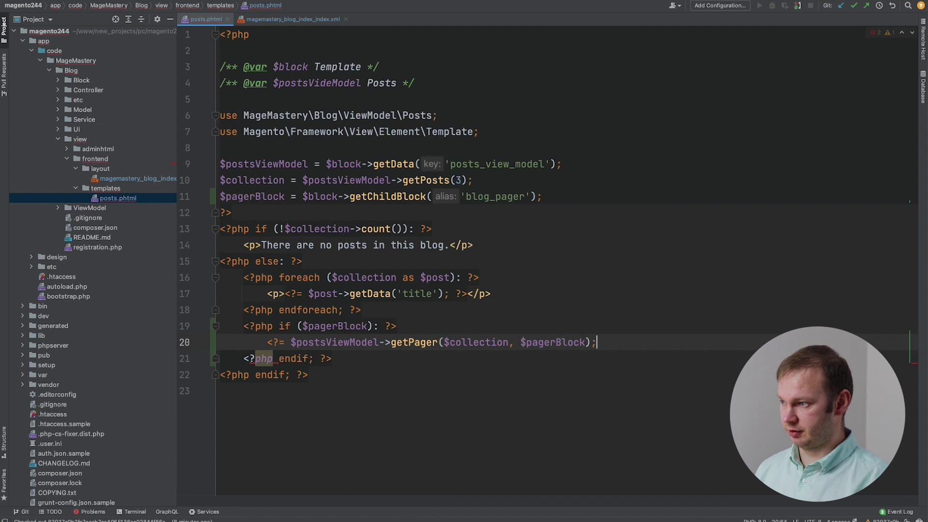
{"action": "type", "text": "?>"}
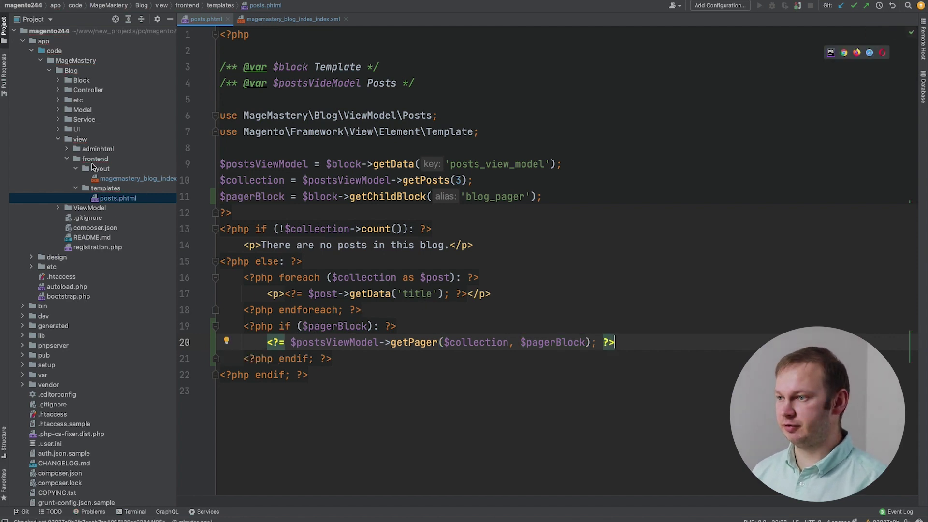
{"action": "left_click", "coordinate": [90, 209]}
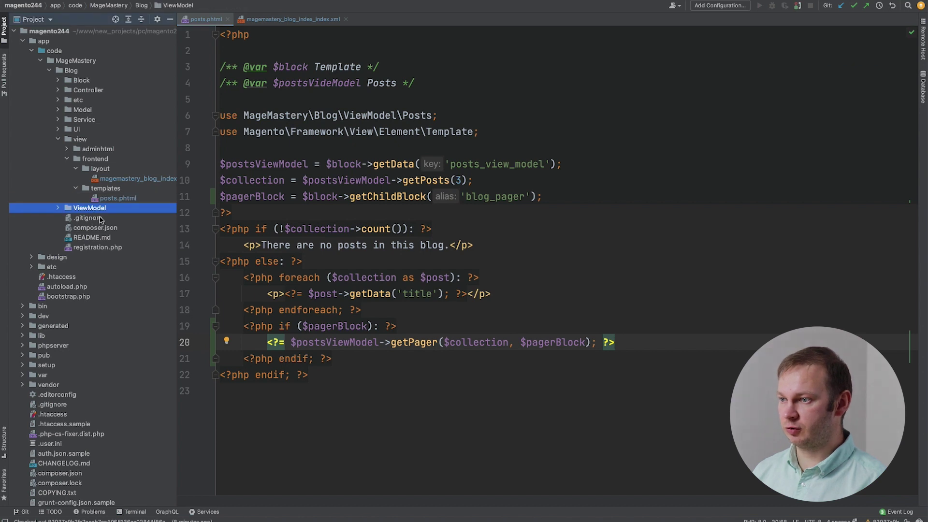
Open the Posts view model and start a new method after getCurrentPage.
{"action": "left_click", "coordinate": [59, 208]}
{"action": "double_click", "coordinate": [98, 218]}
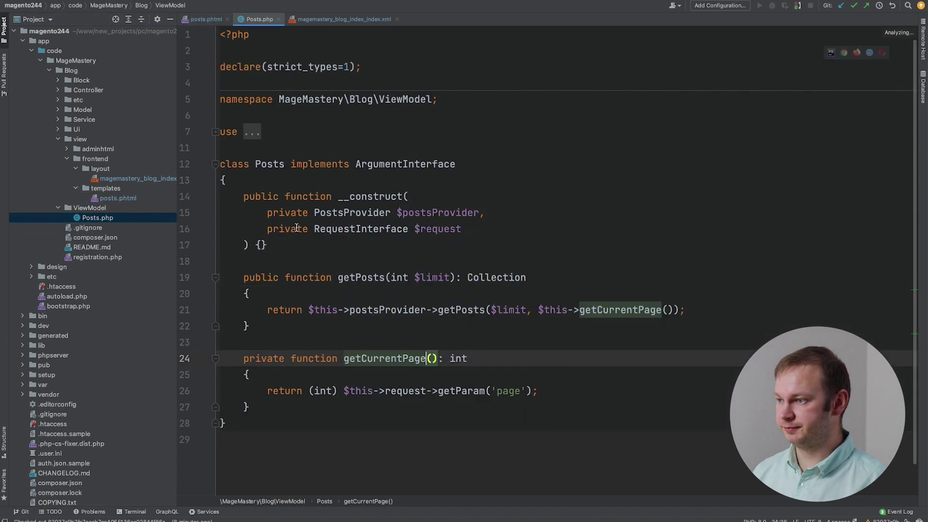
{"action": "left_click", "coordinate": [272, 403]}
{"action": "scroll", "coordinate": [279, 402], "scroll_direction": "down", "scroll_amount": 1}
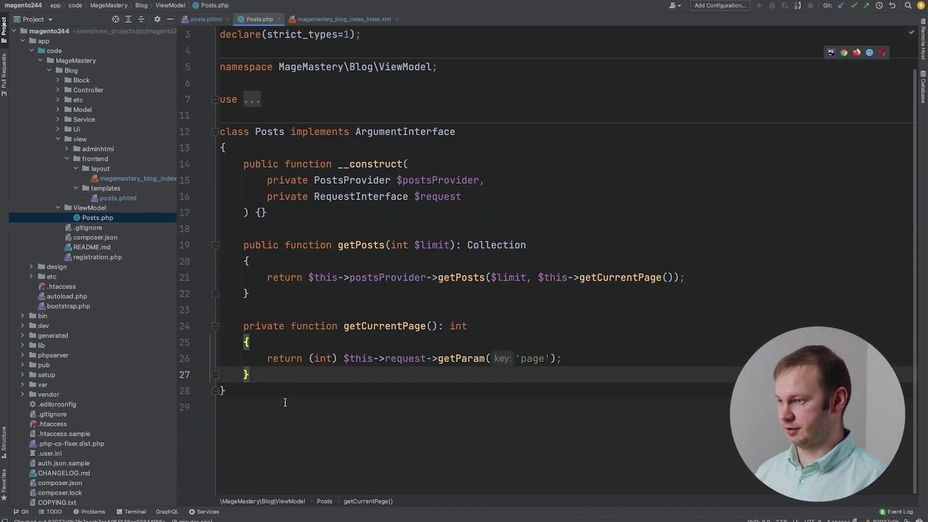
{"action": "key", "text": "Up"}
{"action": "key", "text": "Up"}
{"action": "key", "text": "Up"}
{"action": "key", "text": "Down"}
{"action": "key", "text": "Down"}
{"action": "key", "text": "Down"}
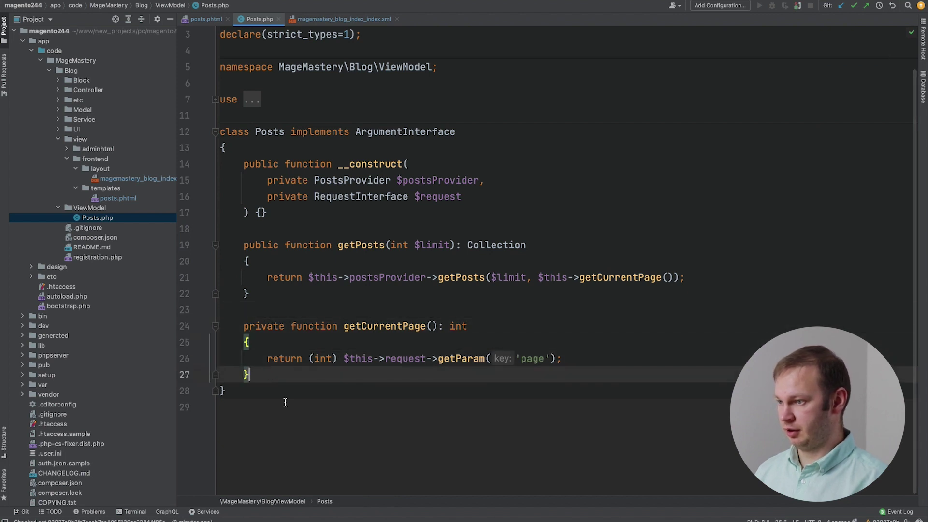
{"action": "key", "text": "Return"}
{"action": "key", "text": "Return"}
{"action": "type", "text": "public fun"}
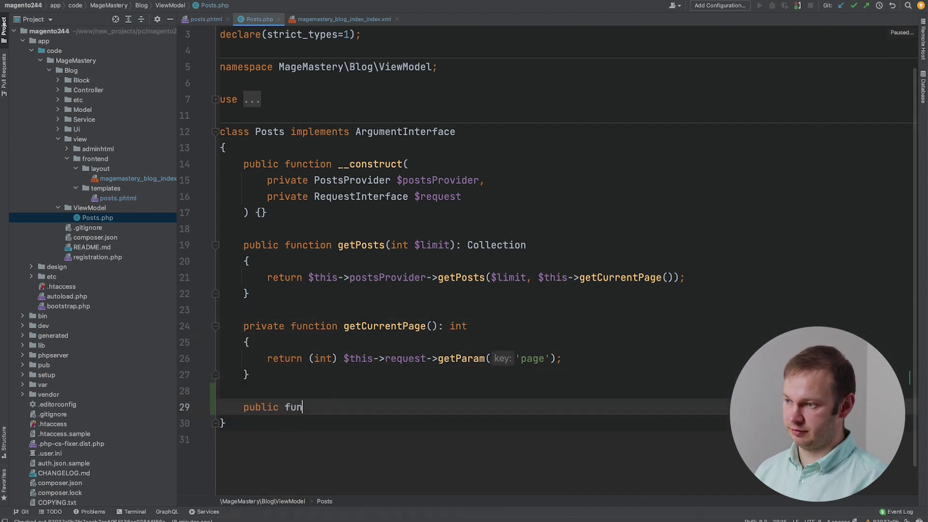
{"action": "type", "text": "ction getPager("}
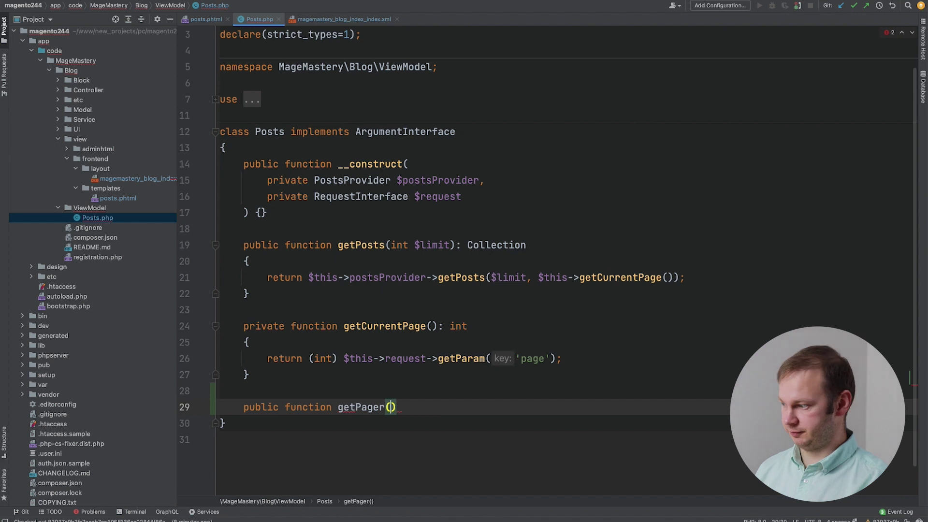
{"action": "type", "text": "Collectio"}
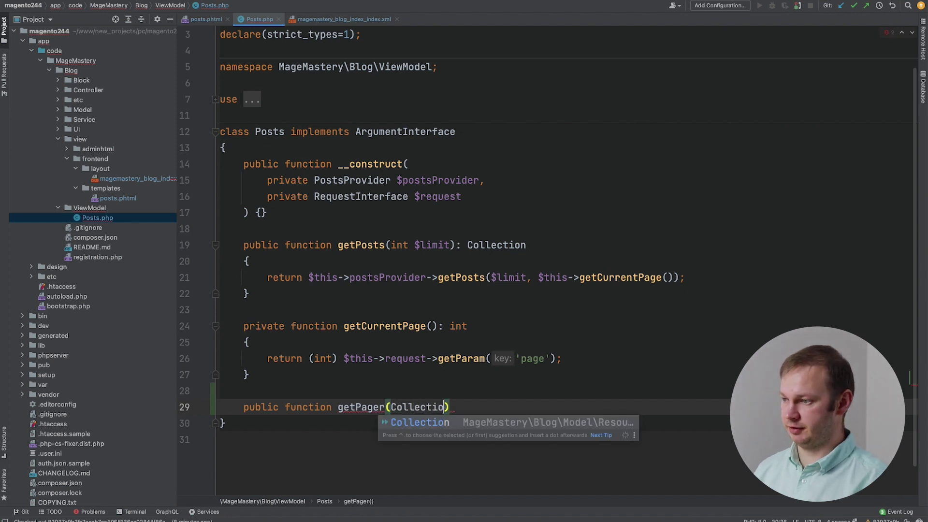
{"action": "type", "text": "n $coll"}
Declare getPager(Collection $collection, Pager $pagerBlock) and import Magento's Html Pager class.
{"action": "key", "text": "Return"}
{"action": "type", "text": ", $"}
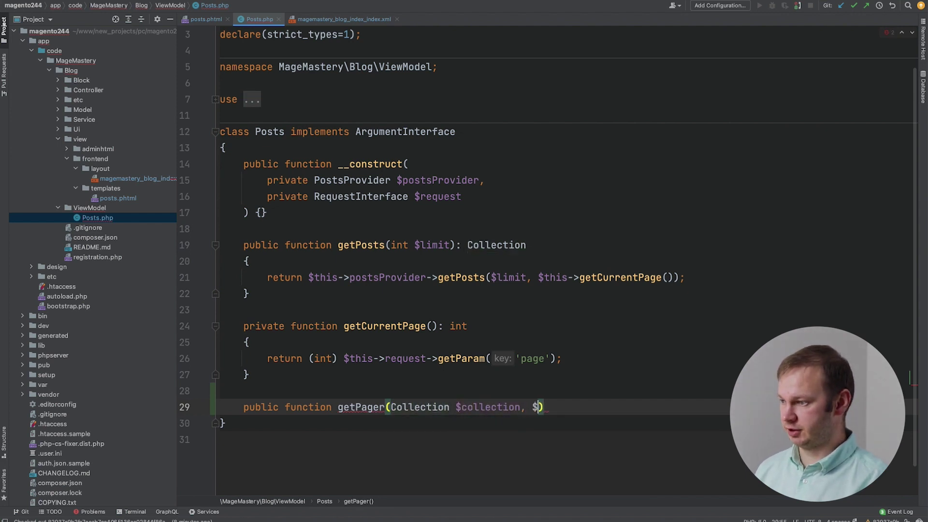
{"action": "type", "text": "age"}
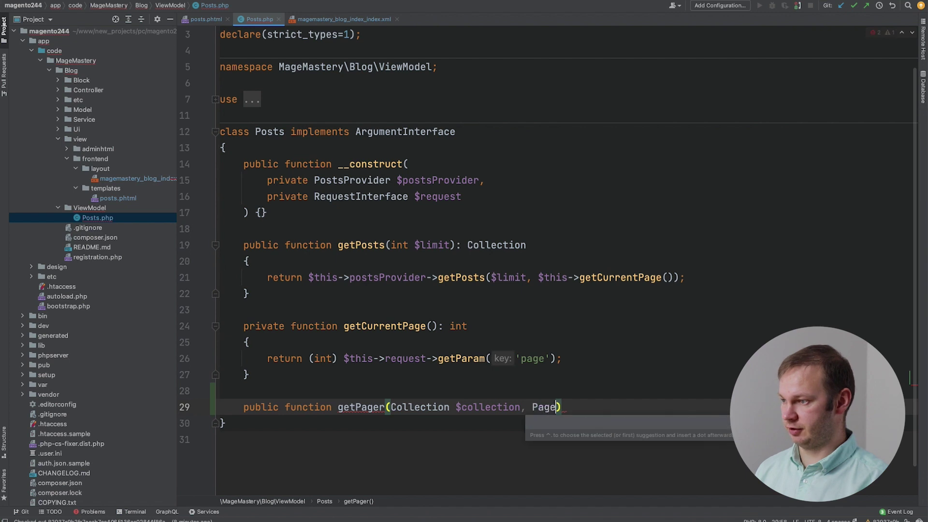
{"action": "type", "text": "r $"}
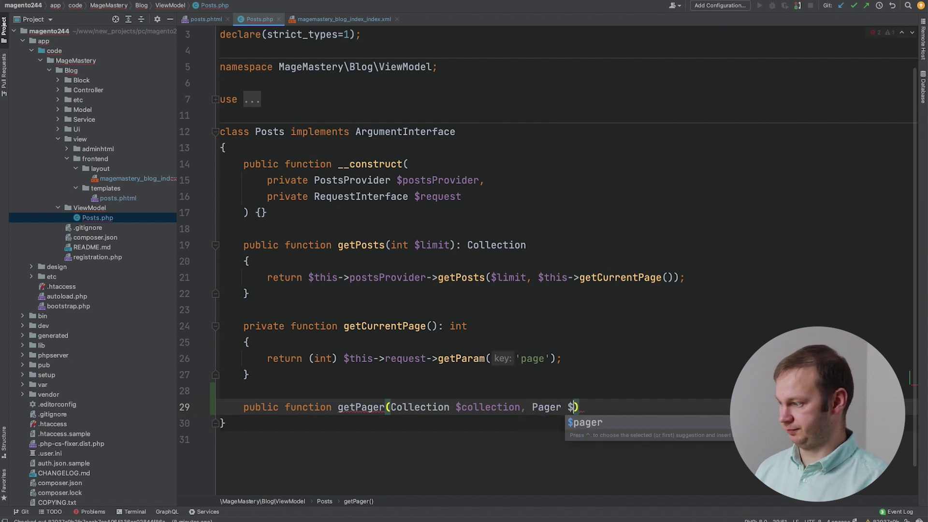
{"action": "type", "text": "p"}
{"action": "key", "text": "Return"}
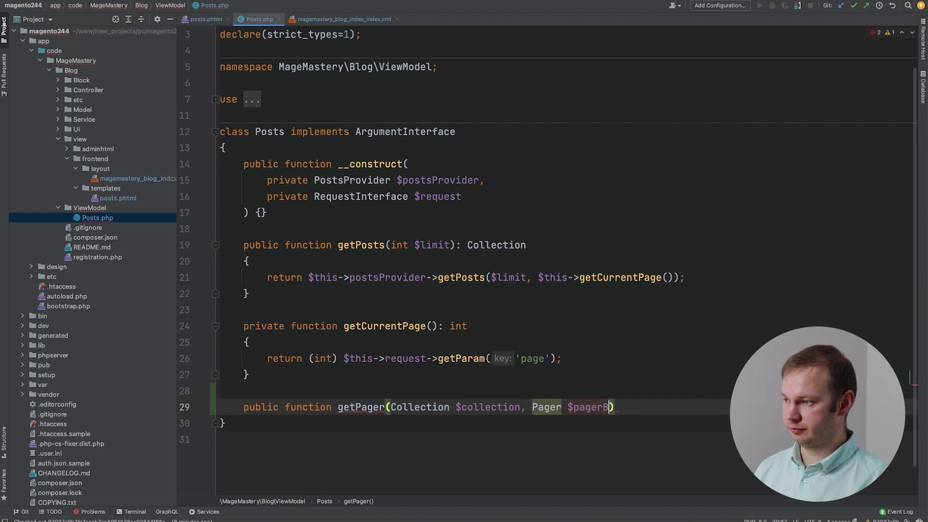
{"action": "type", "text": "lock"}
{"action": "key", "text": "ctrl+Left"}
{"action": "key", "text": "ctrl+Left"}
{"action": "key", "text": "ctrl+Left"}
{"action": "key", "text": "alt+Return"}
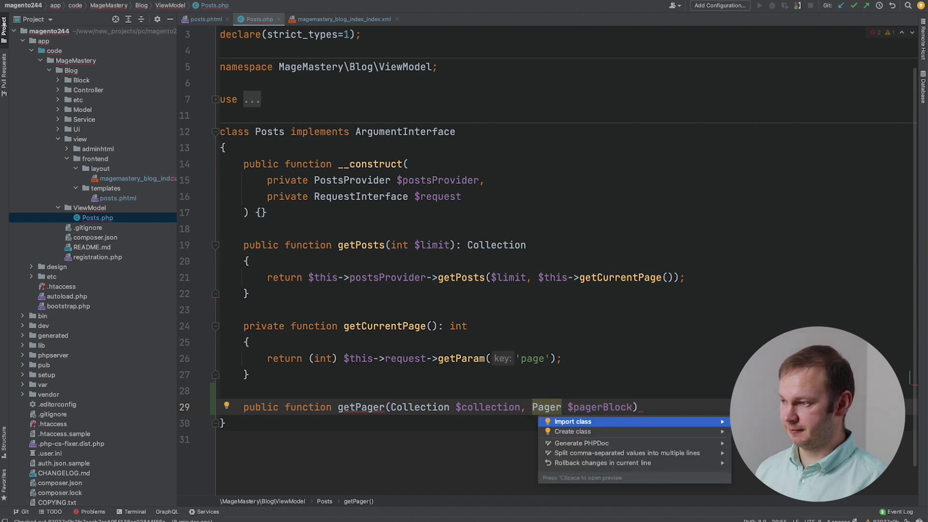
{"action": "key", "text": "Return"}
{"action": "key", "text": "Return"}
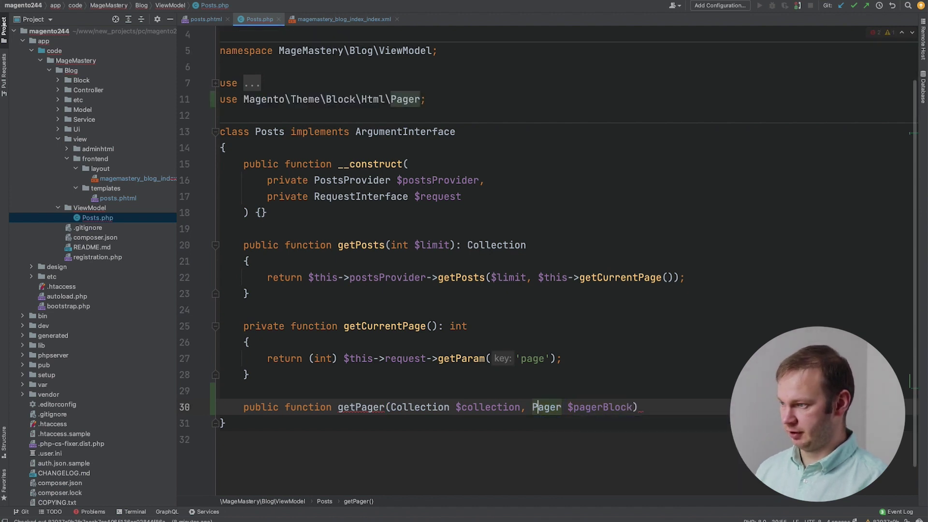
{"action": "key", "text": "End"}
{"action": "type", "text": ": st"}
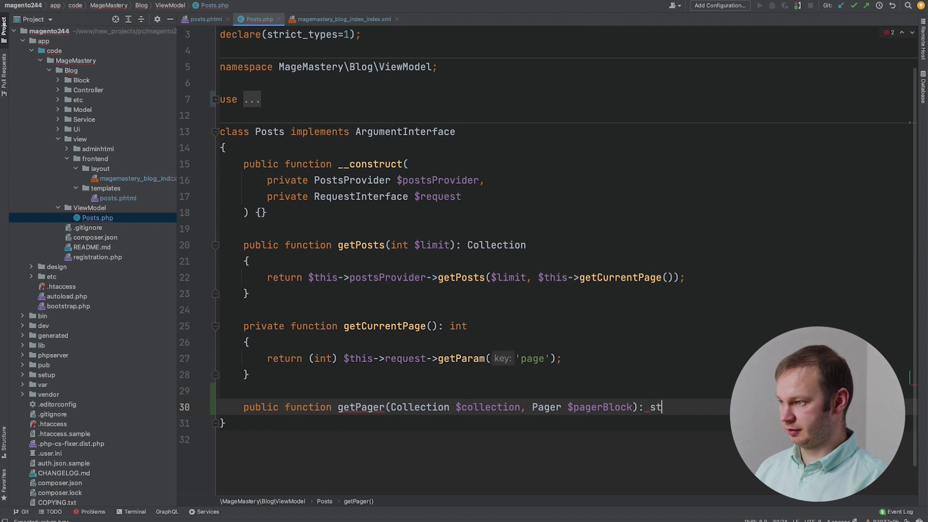
{"action": "type", "text": "ring"}
Set the string return type and open the empty method body.
{"action": "key", "text": "Escape"}
{"action": "key", "text": "Return"}
{"action": "type", "text": "{"}
{"action": "key", "text": "Return"}
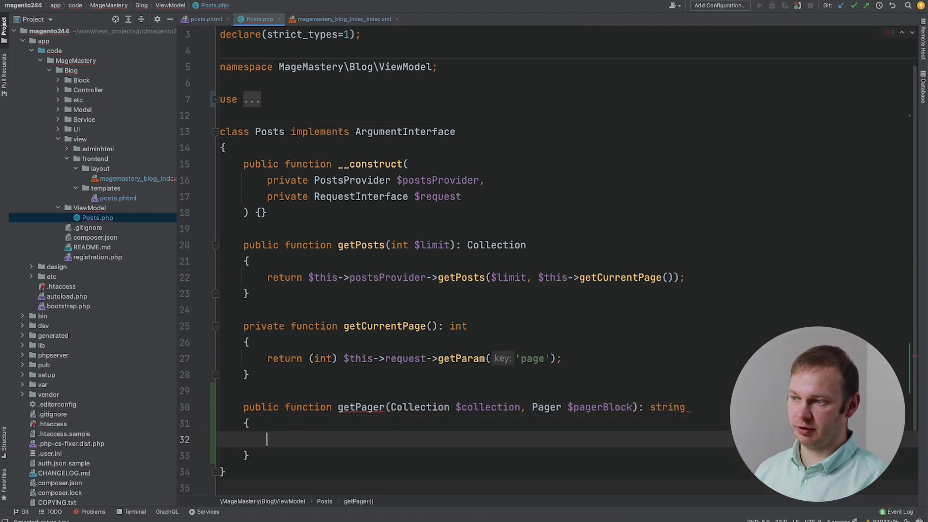
{"action": "scroll", "coordinate": [495, 362], "scroll_direction": "down", "scroll_amount": 3}
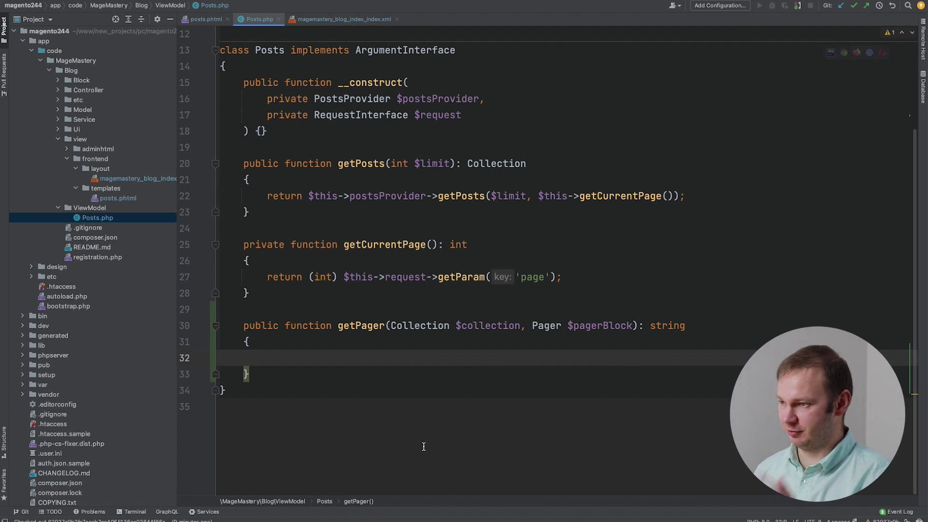
{"action": "type", "text": "$pa"}
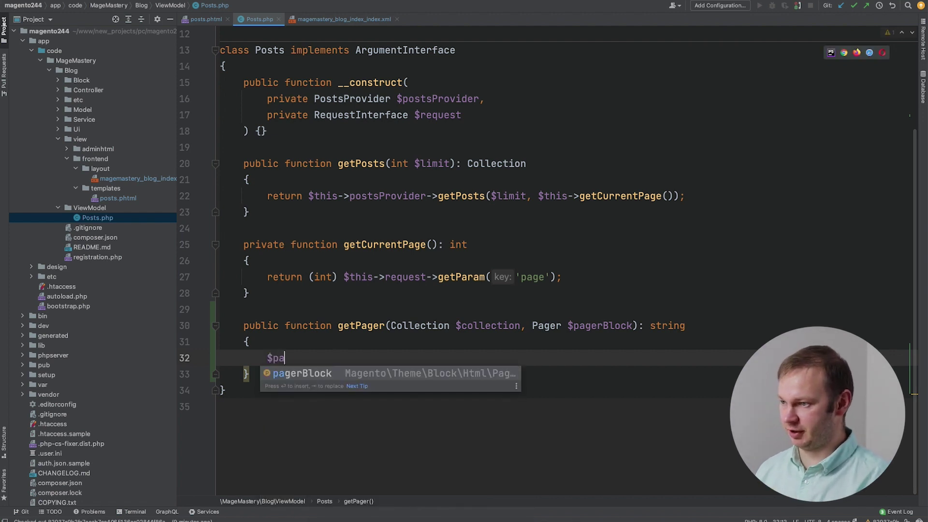
Chain setUseConteiner(false), setShowPerPage(false) and setShowAmount(false) on $pagerBlock.
{"action": "key", "text": "Return"}
{"action": "type", "text": "->"}
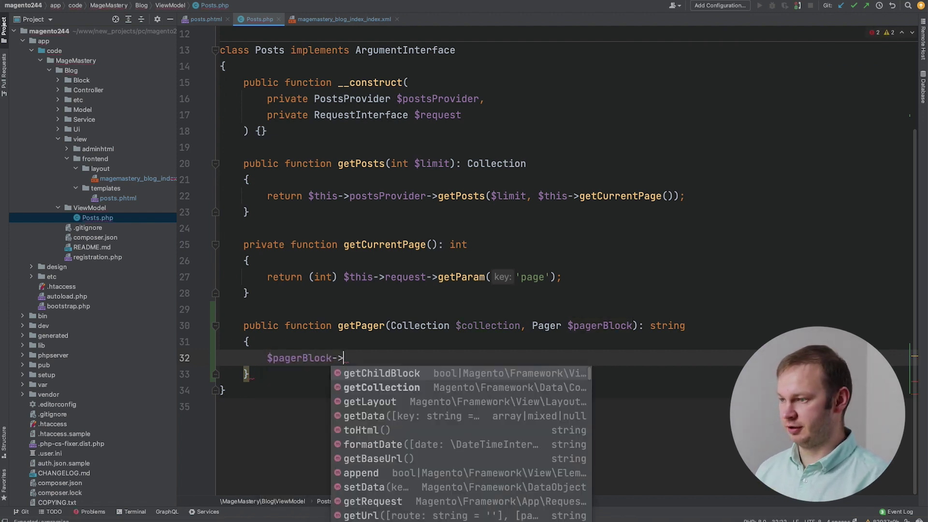
{"action": "type", "text": "setU"}
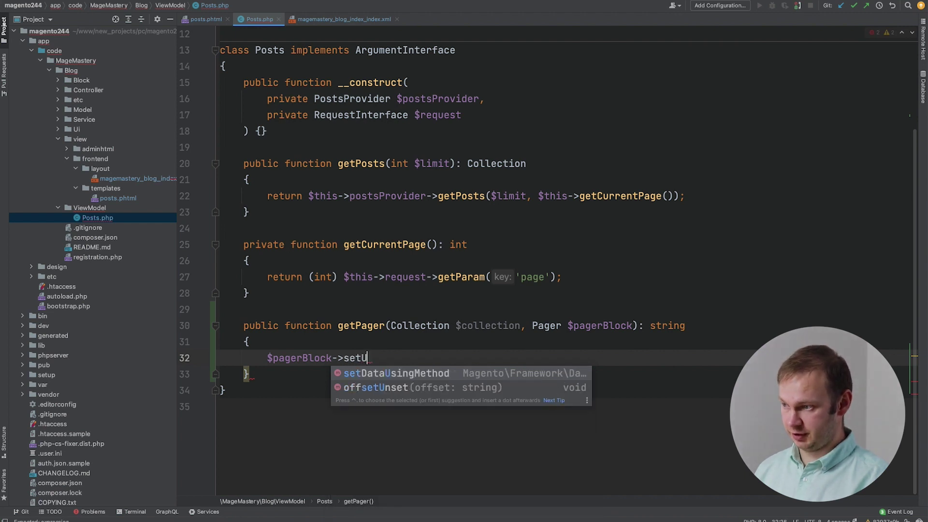
{"action": "type", "text": "seConte"}
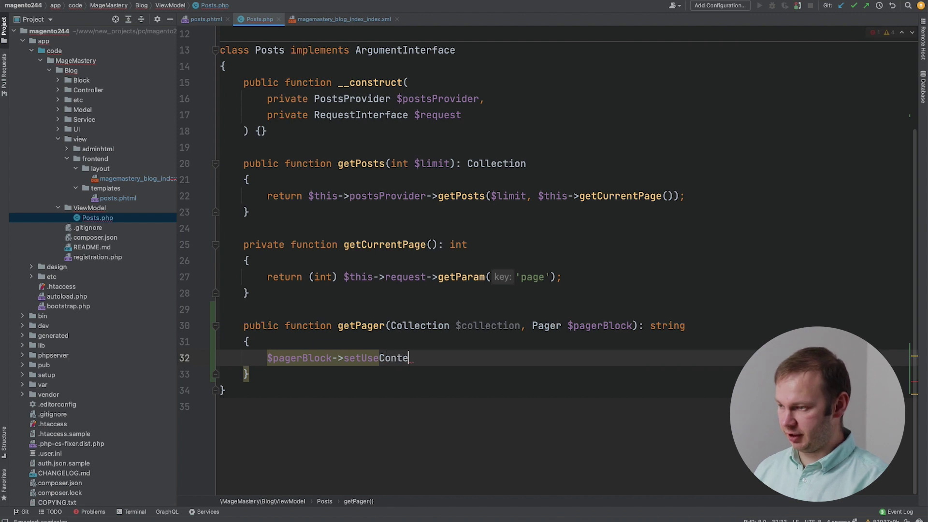
{"action": "type", "text": "ine"}
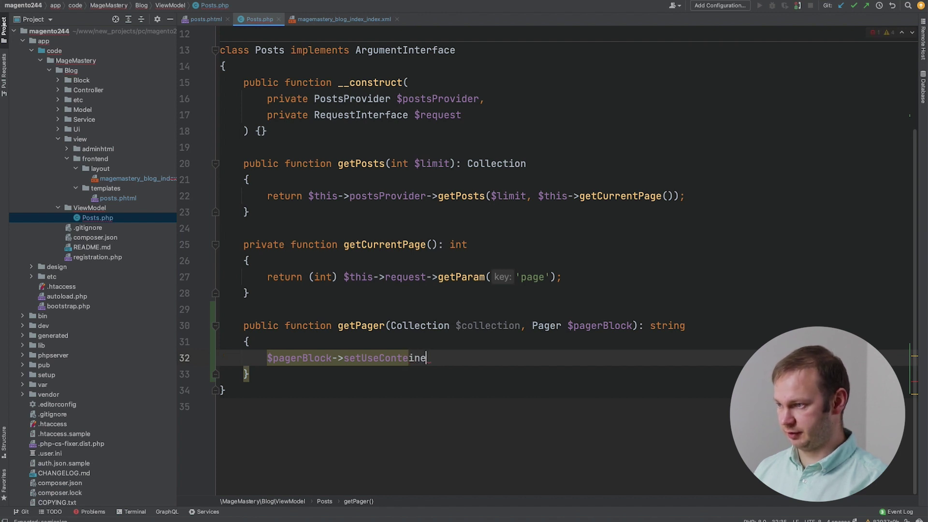
{"action": "type", "text": "r(false"}
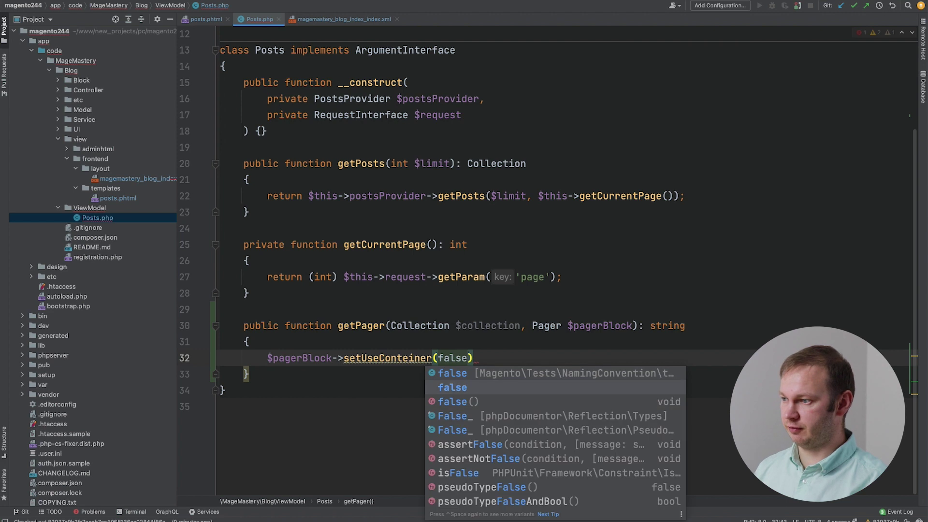
{"action": "key", "text": "Escape"}
{"action": "key", "text": "shift+Return"}
{"action": "type", "text": "->set"}
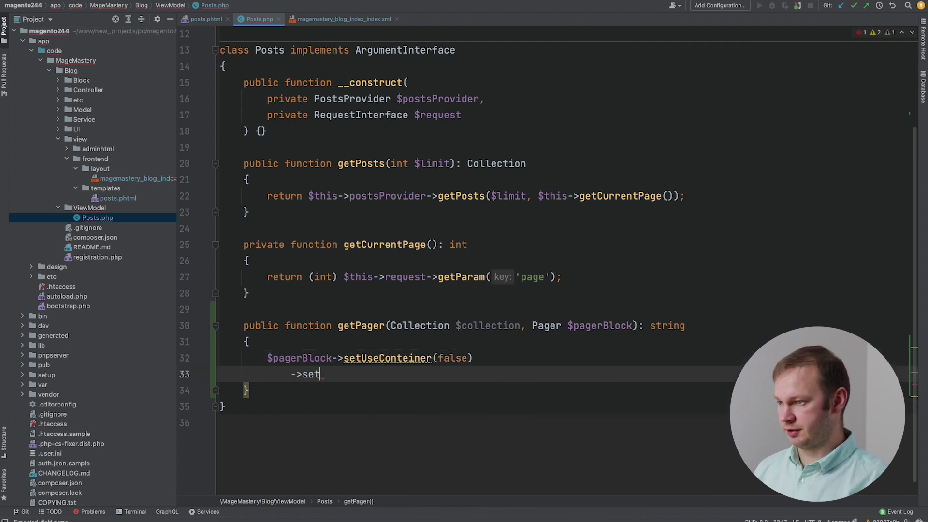
{"action": "type", "text": "ShowPerPage("}
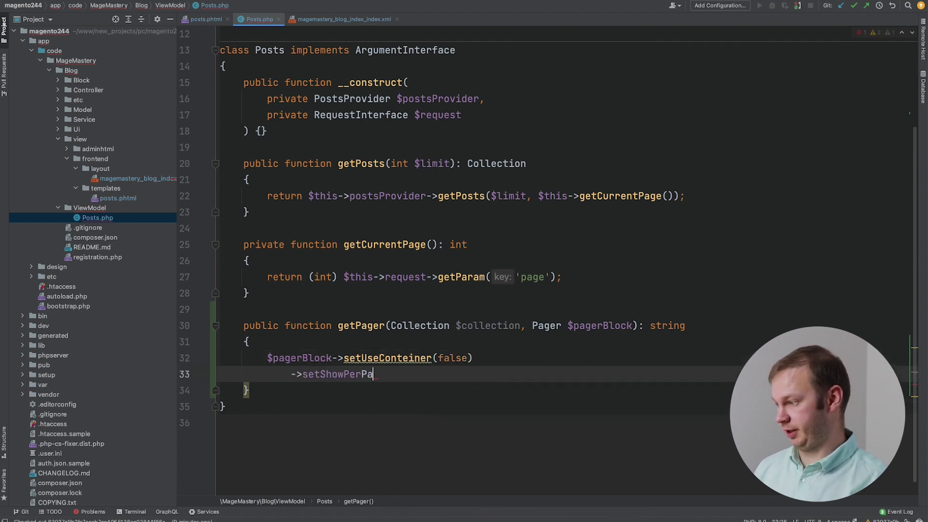
{"action": "type", "text": "false)"}
{"action": "key", "text": "Return"}
{"action": "type", "text": "->setShowAmount(f"}
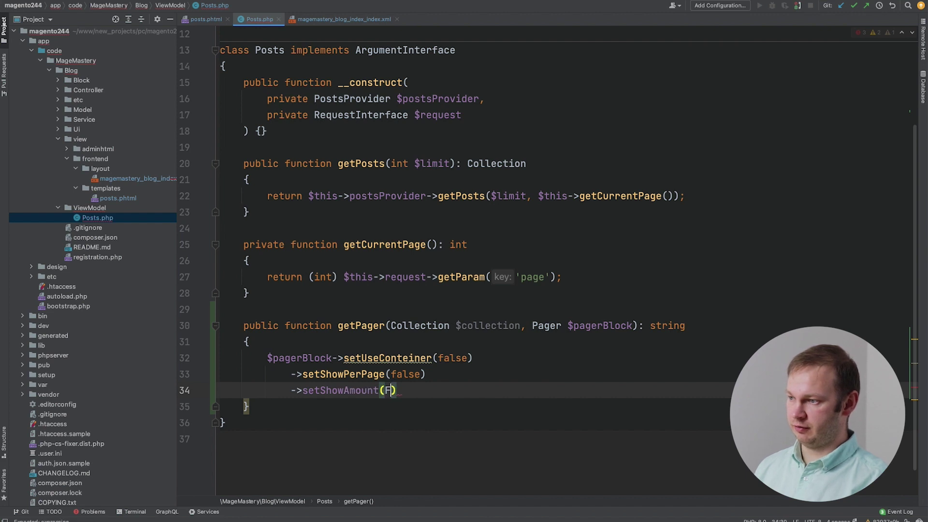
{"action": "type", "text": "alse)"}
{"action": "key", "text": "Return"}
{"action": "type", "text": "->setFrame"}
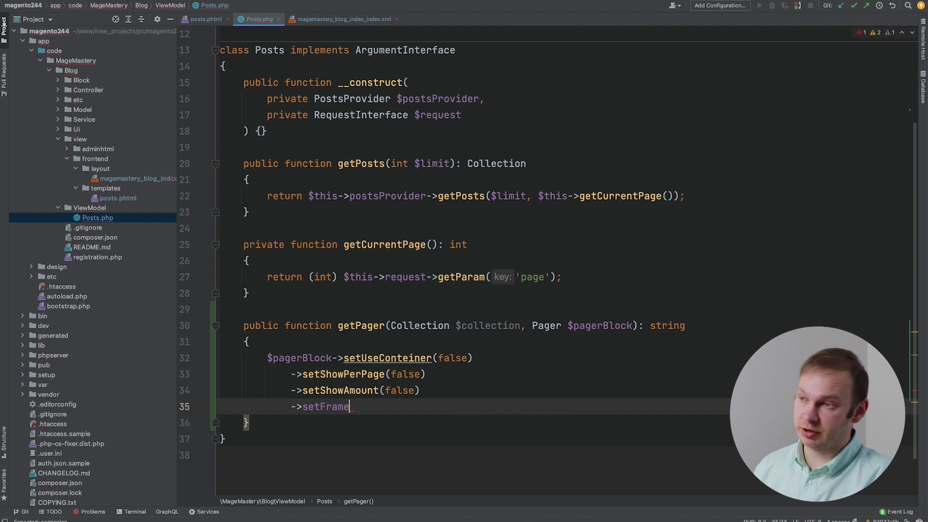
{"action": "type", "text": "Le"}
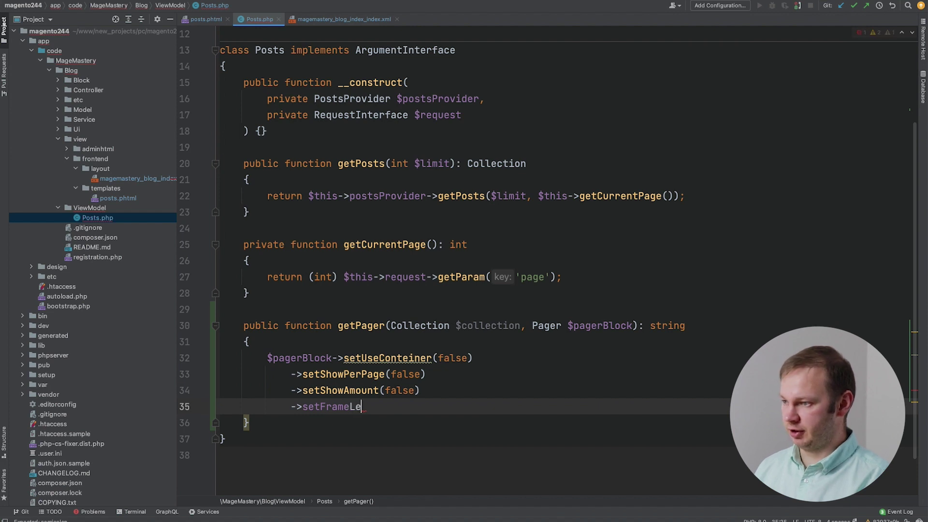
{"action": "type", "text": "ngth(3)"}
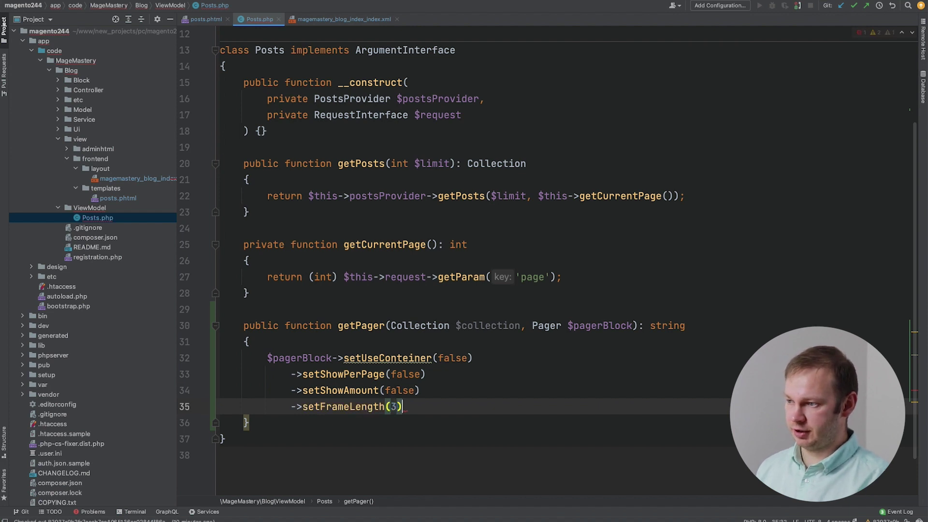
Chain setFrameLength(3), setLimit($collection->getPageSize()) and setCollection($collection).
{"action": "key", "text": "Return"}
{"action": "type", "text": "->setLimit("}
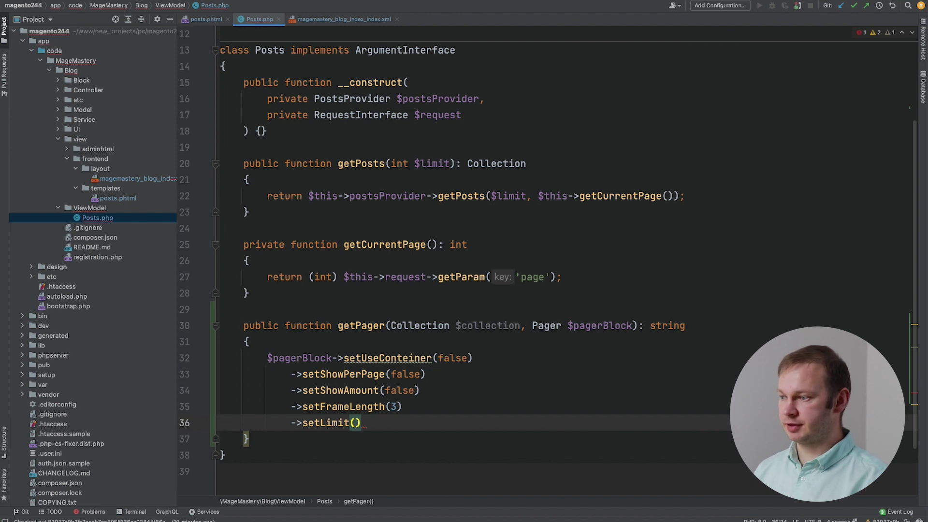
{"action": "type", "text": "$coll"}
{"action": "key", "text": "Return"}
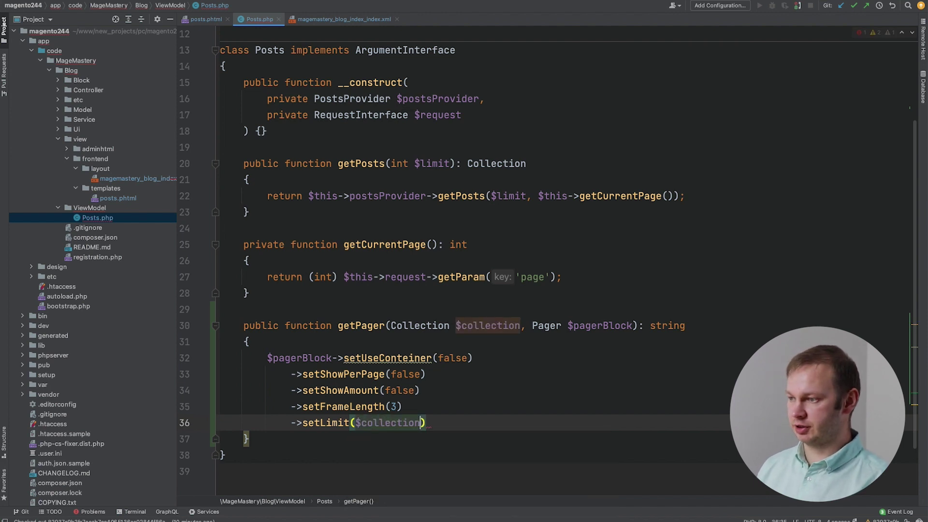
{"action": "type", "text": "->getP"}
{"action": "key", "text": "Return"}
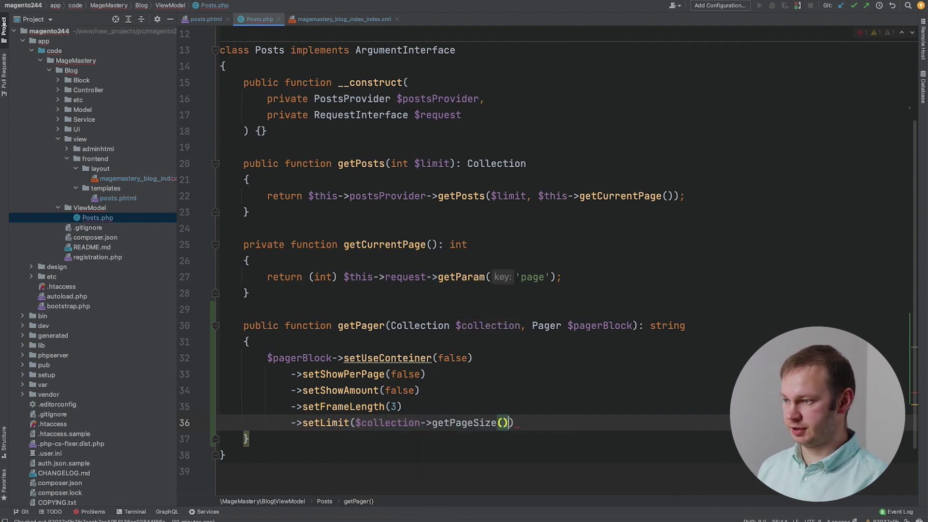
{"action": "key", "text": "End"}
{"action": "key", "text": "Return"}
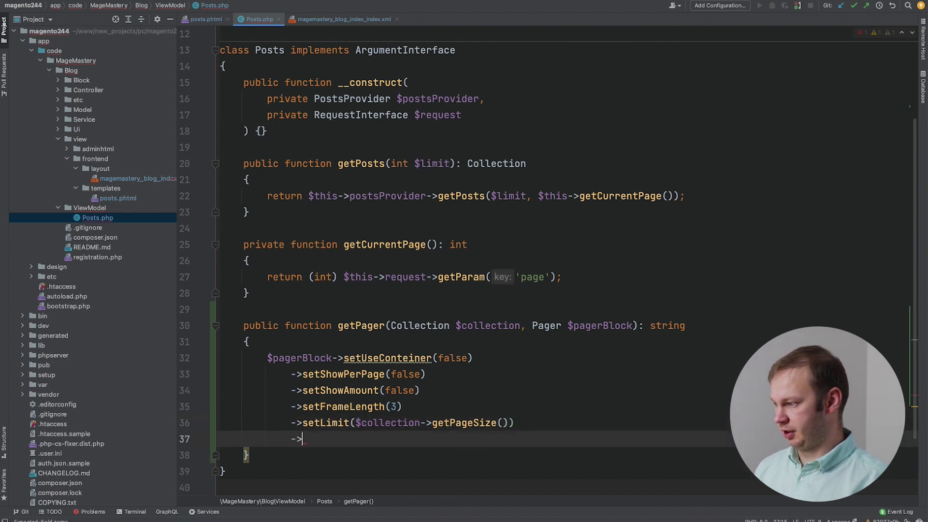
{"action": "type", "text": "setColle"}
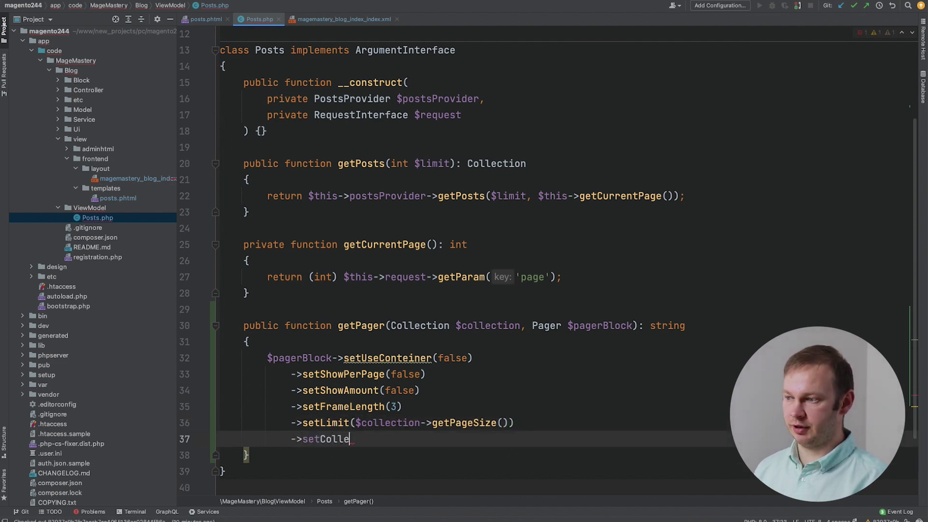
{"action": "type", "text": "ction($coll"}
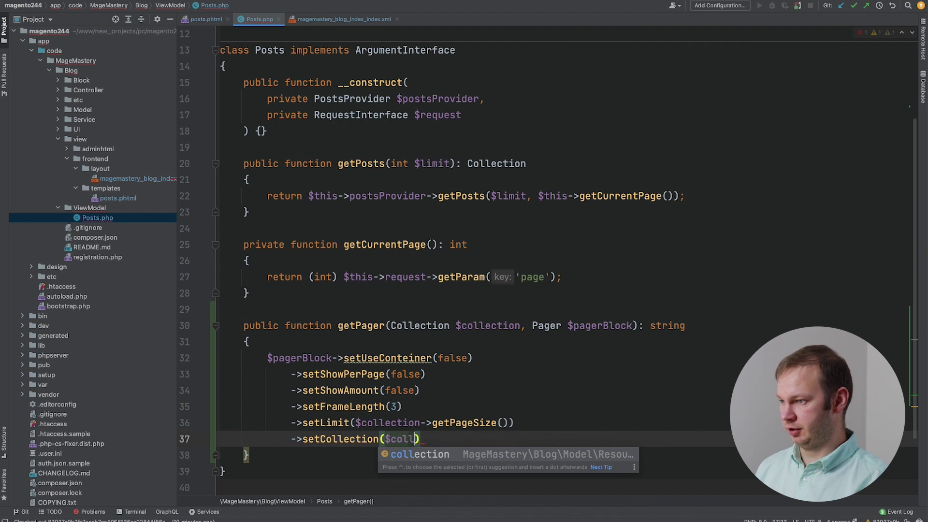
{"action": "key", "text": "Return"}
{"action": "type", "text": ");"}
{"action": "key", "text": "Return"}
Return $pagerBlock->toHtml() from getPager and reopen posts.phtml at the getPager call.
{"action": "key", "text": "Return"}
{"action": "type", "text": "re"}
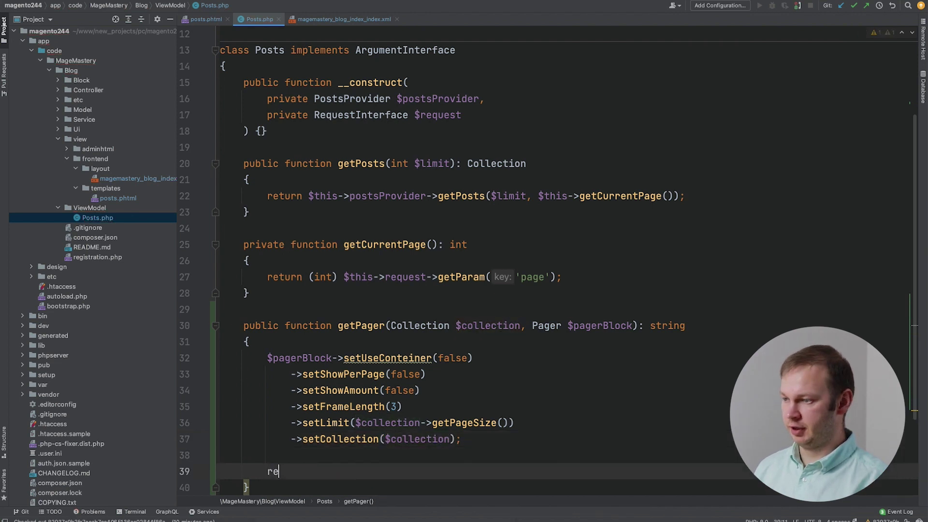
{"action": "type", "text": "turn $page"}
{"action": "key", "text": "Return"}
{"action": "type", "text": "-"}
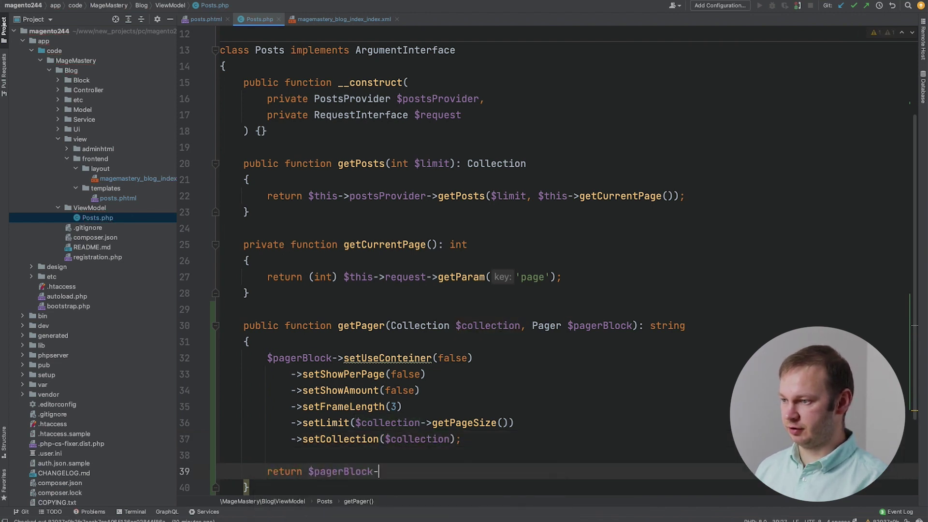
{"action": "type", "text": ">ge"}
{"action": "key", "text": "BackSpace"}
{"action": "key", "text": "BackSpace"}
{"action": "type", "text": "toHtml();"}
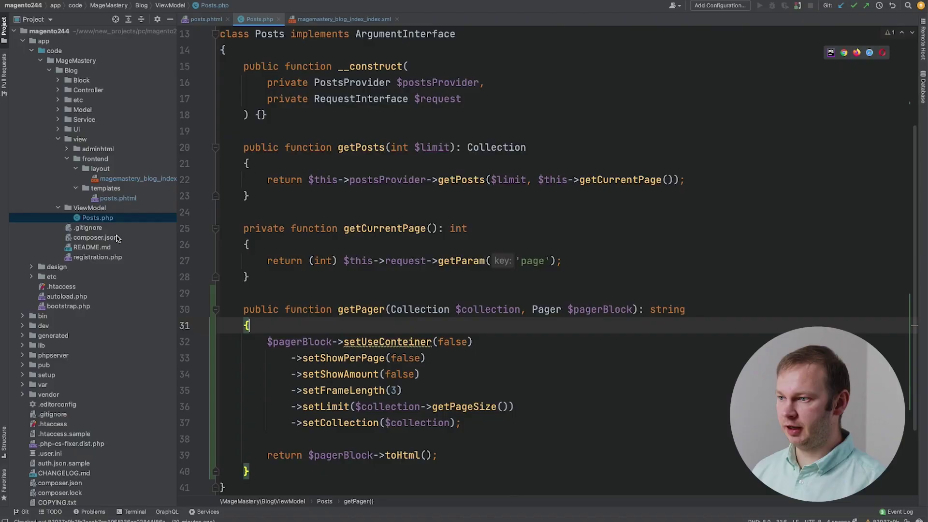
{"action": "double_click", "coordinate": [118, 200]}
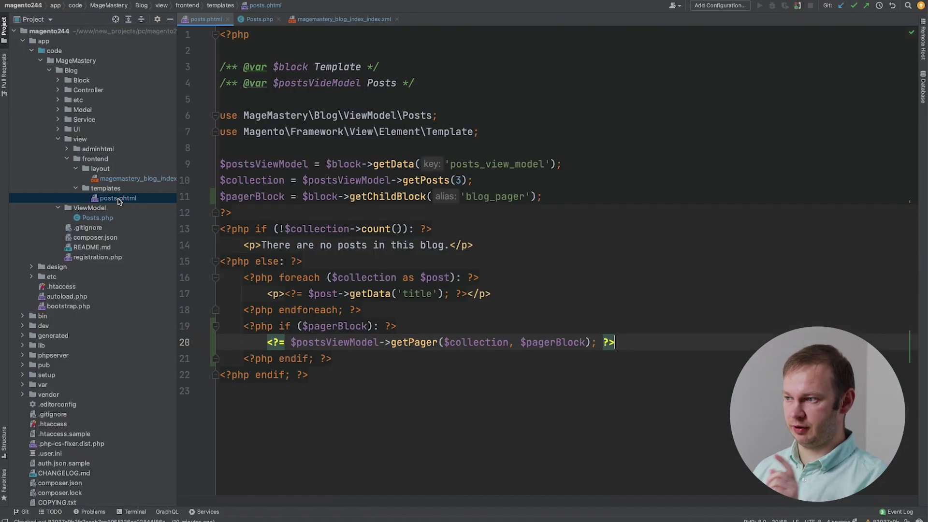
{"action": "left_click", "coordinate": [300, 347]}
Review the getPager line in posts.phtml before checking the storefront blog pager.
{"action": "left_click", "coordinate": [305, 381]}
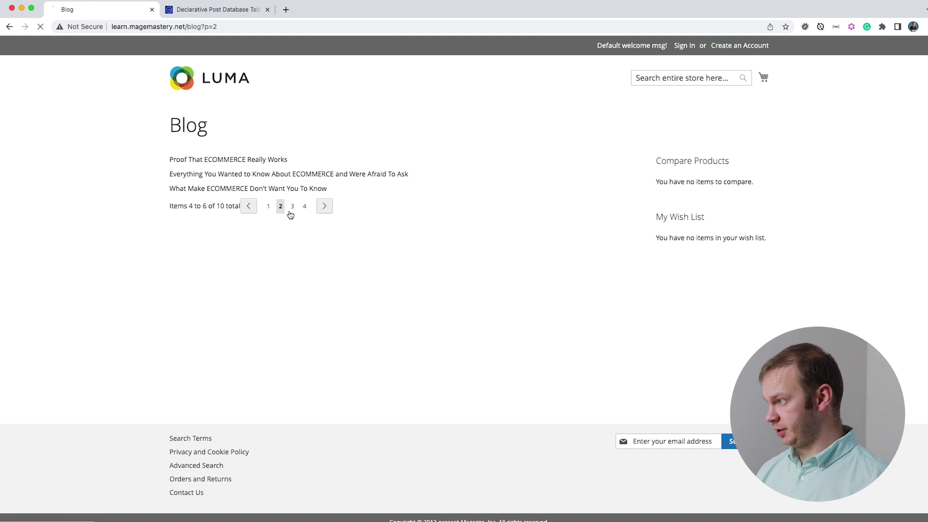
{"action": "left_click", "coordinate": [325, 209]}
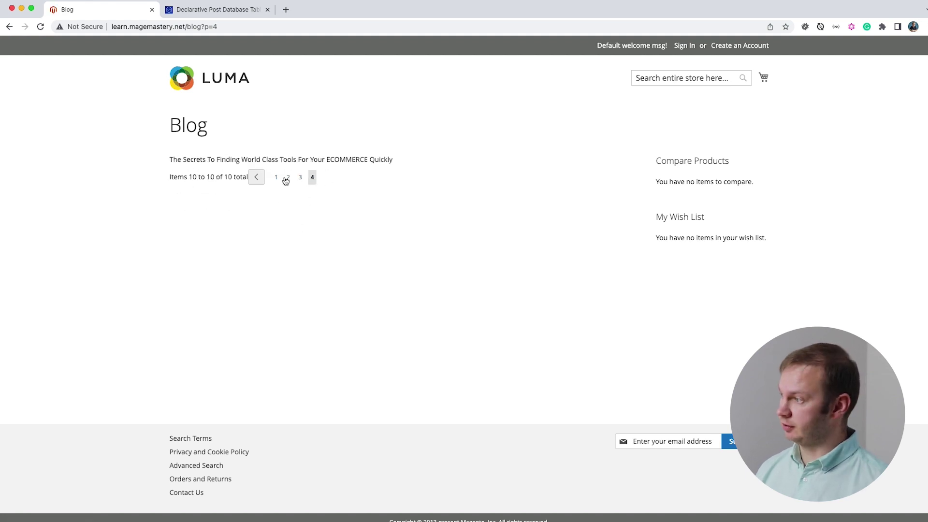
{"action": "left_click", "coordinate": [277, 180]}
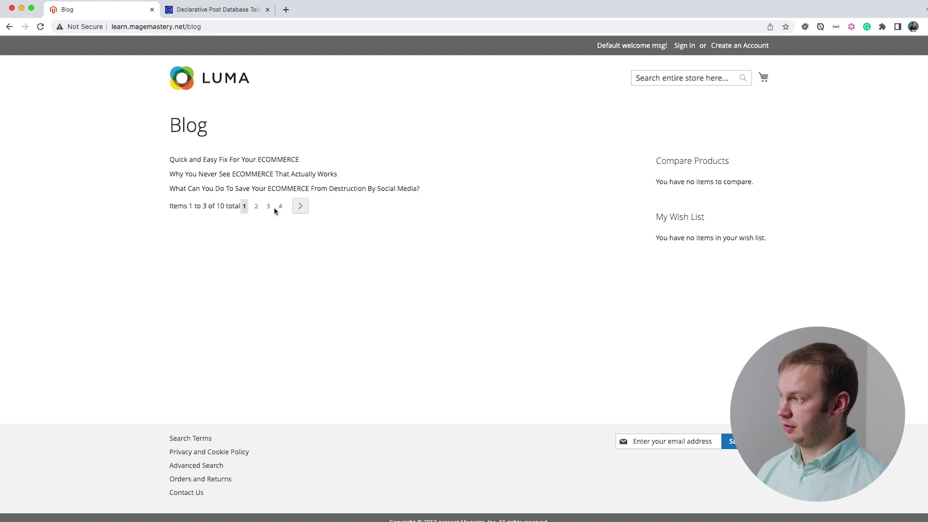